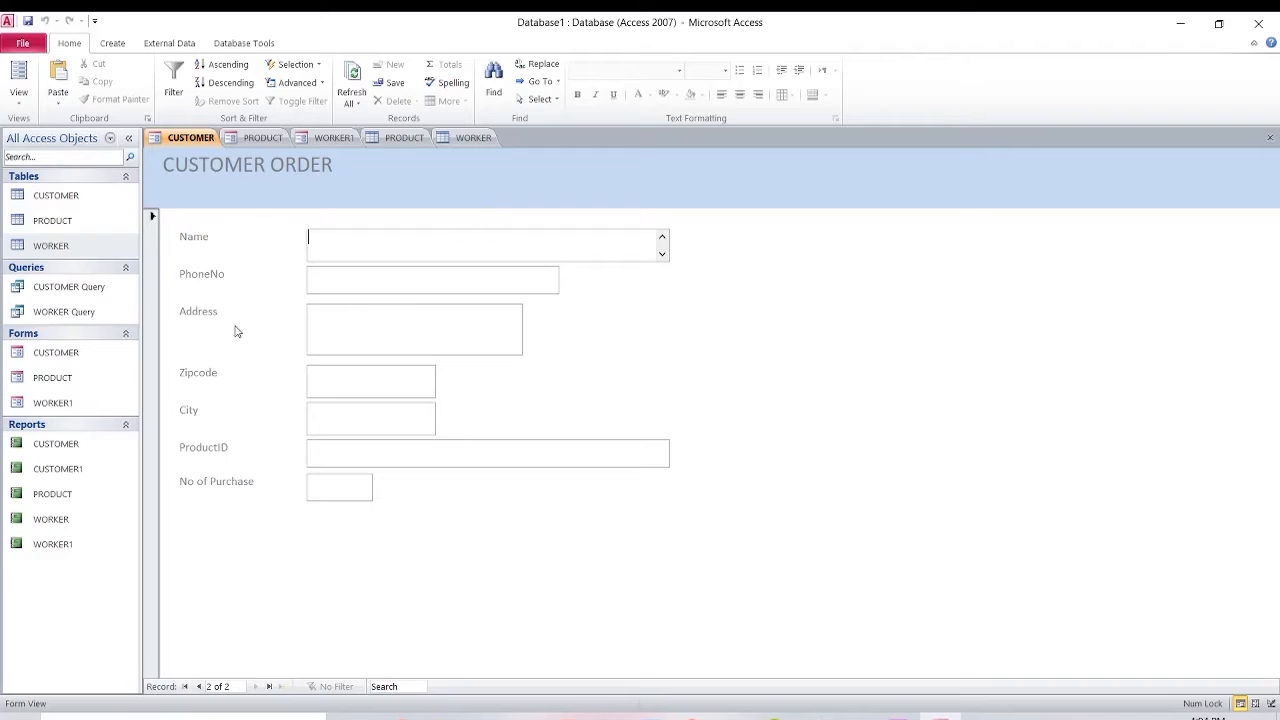
Start a new blank worker record on WORKER1 after looking over the CUSTOMER and PRODUCT tabs.
{"action": "left_click", "coordinate": [304, 141]}
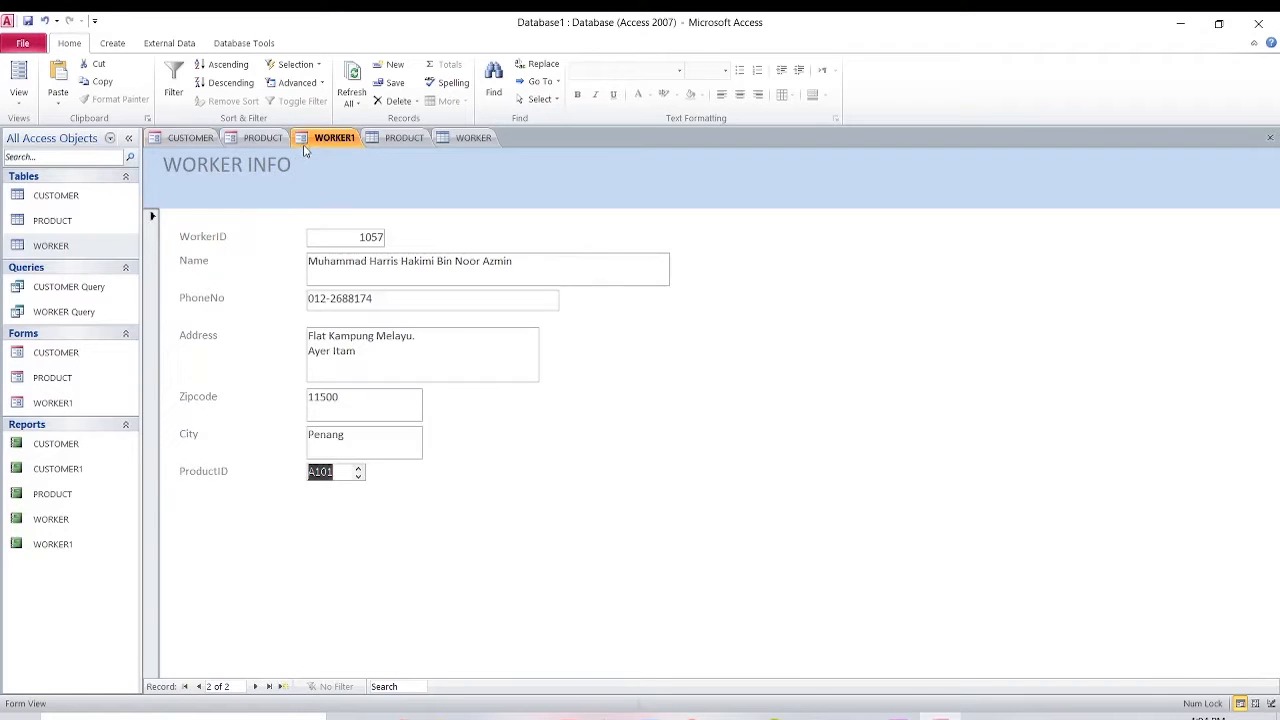
{"action": "left_click", "coordinate": [284, 687]}
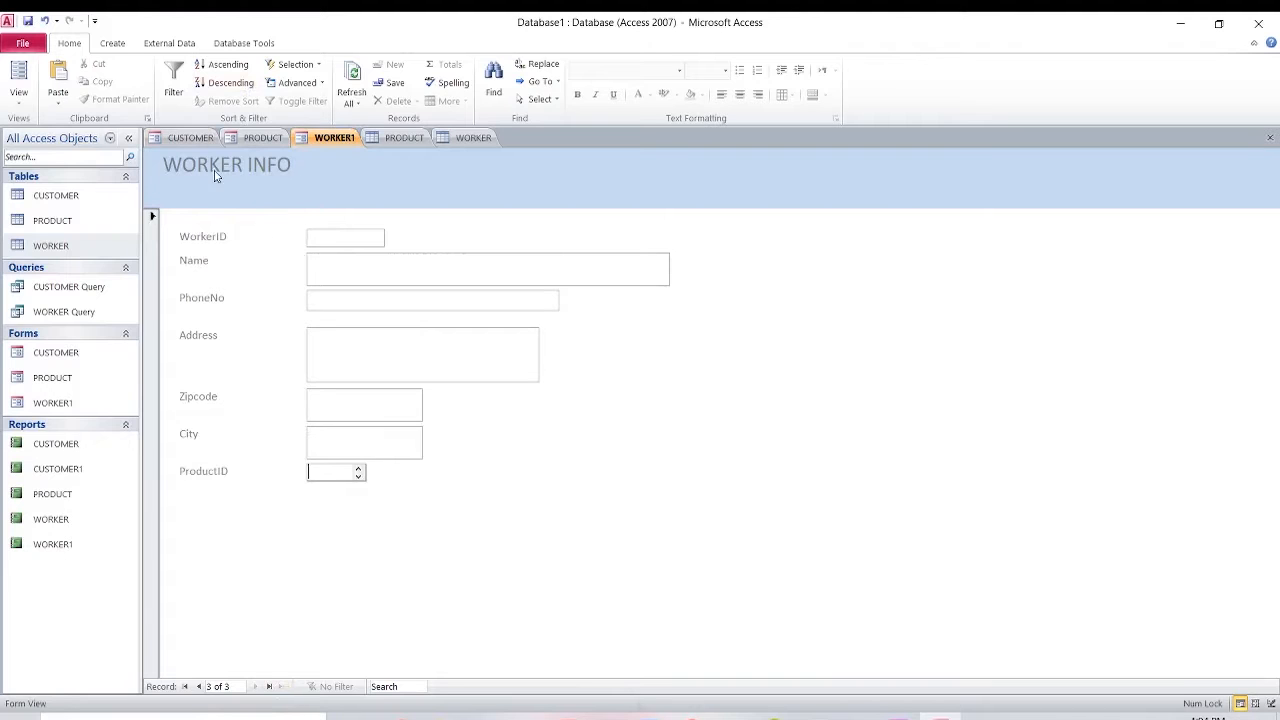
{"action": "left_click", "coordinate": [186, 139]}
{"action": "left_click", "coordinate": [256, 141]}
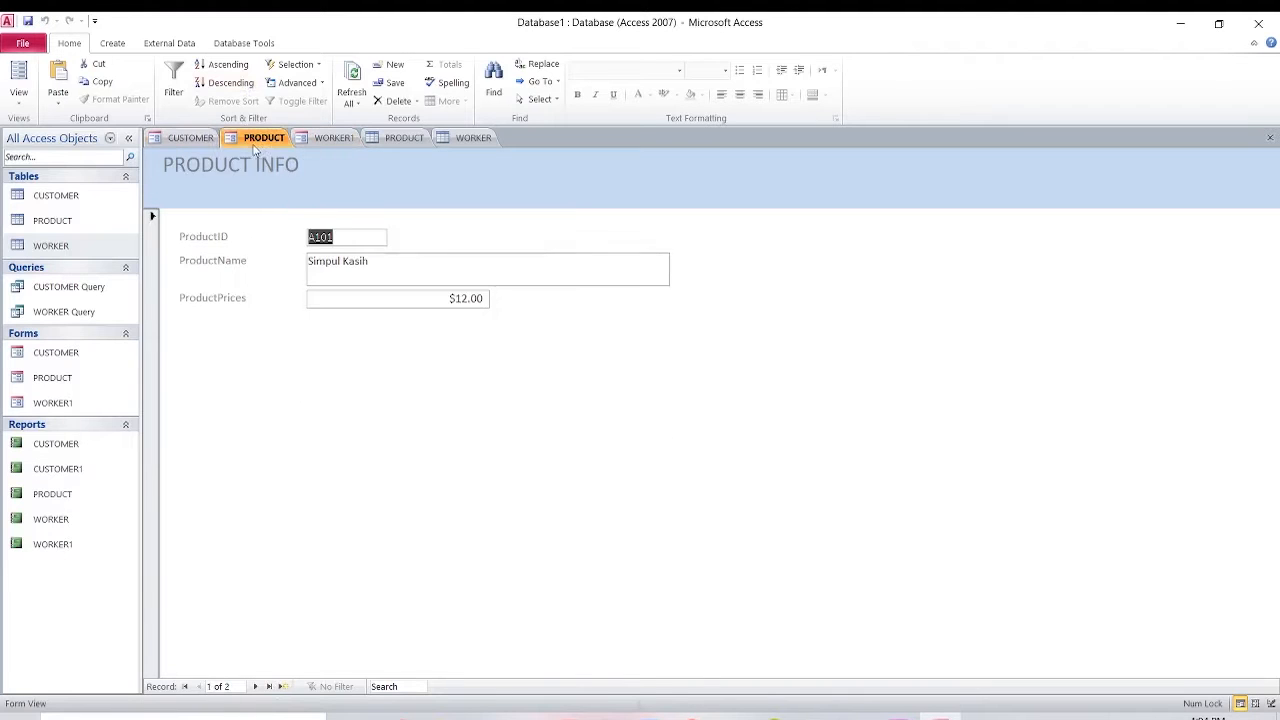
{"action": "left_click", "coordinate": [186, 138]}
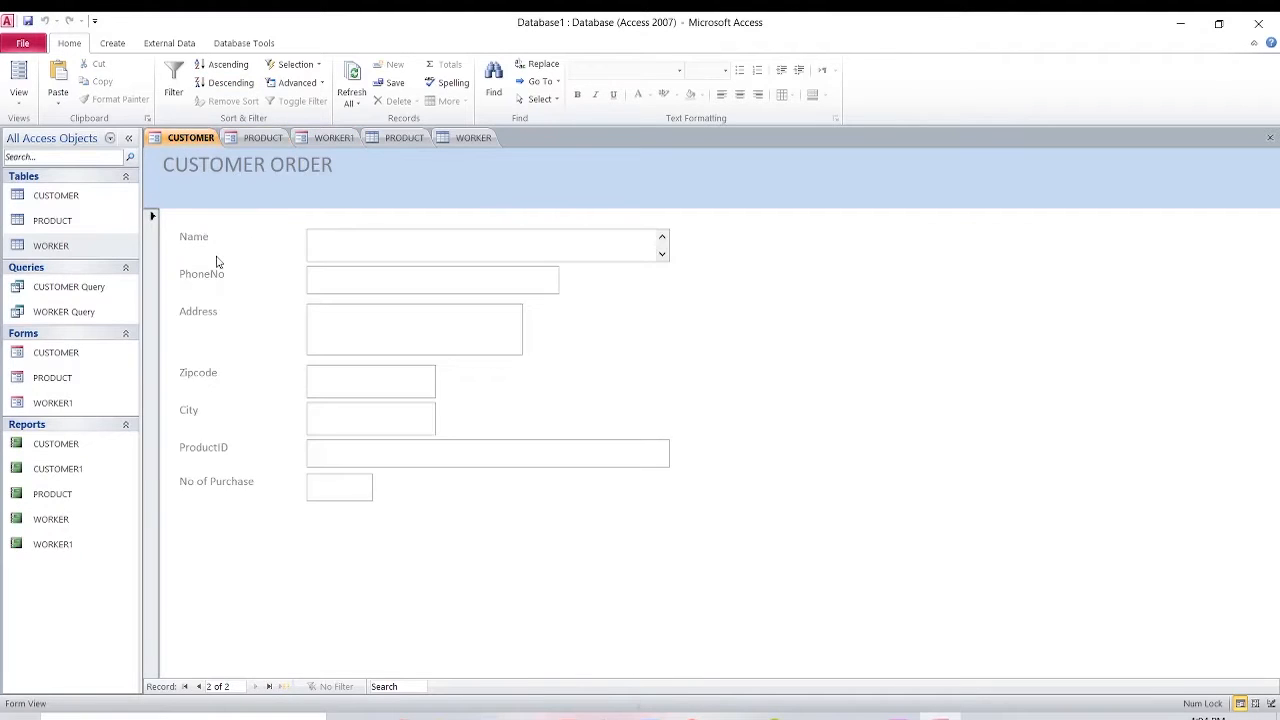
{"action": "left_click", "coordinate": [334, 138]}
{"action": "left_click", "coordinate": [418, 137]}
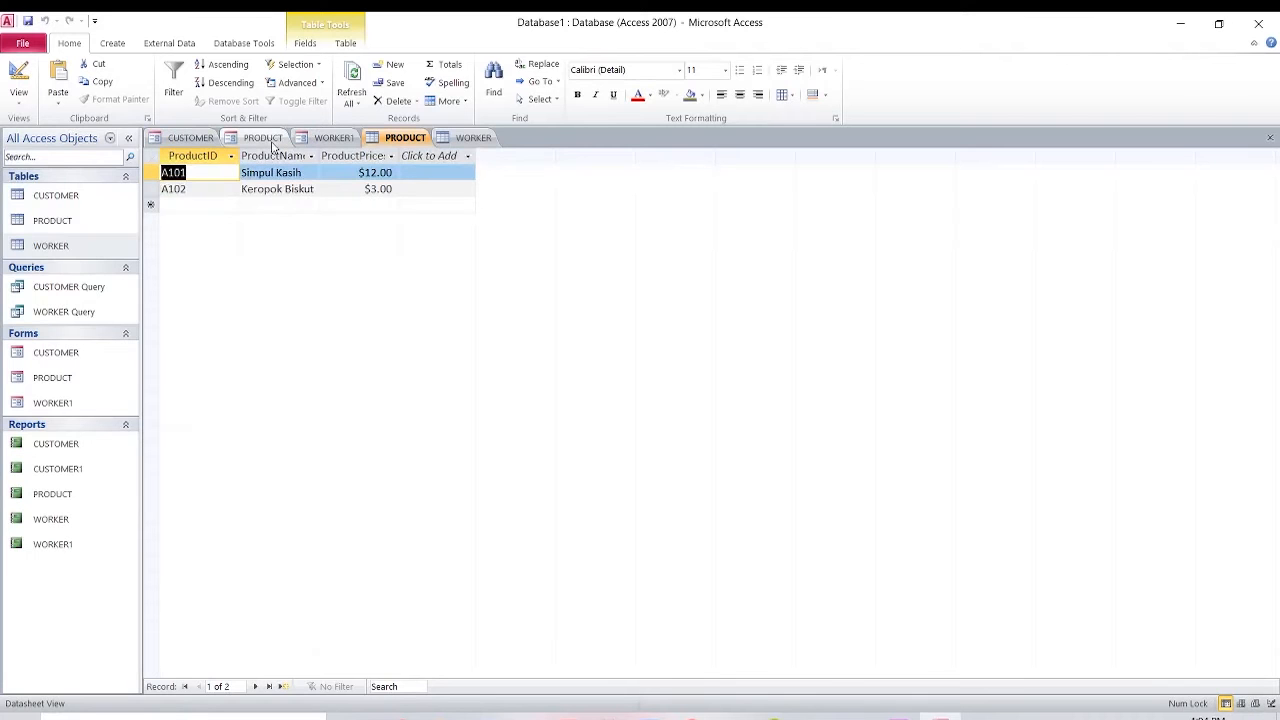
{"action": "left_click", "coordinate": [270, 140]}
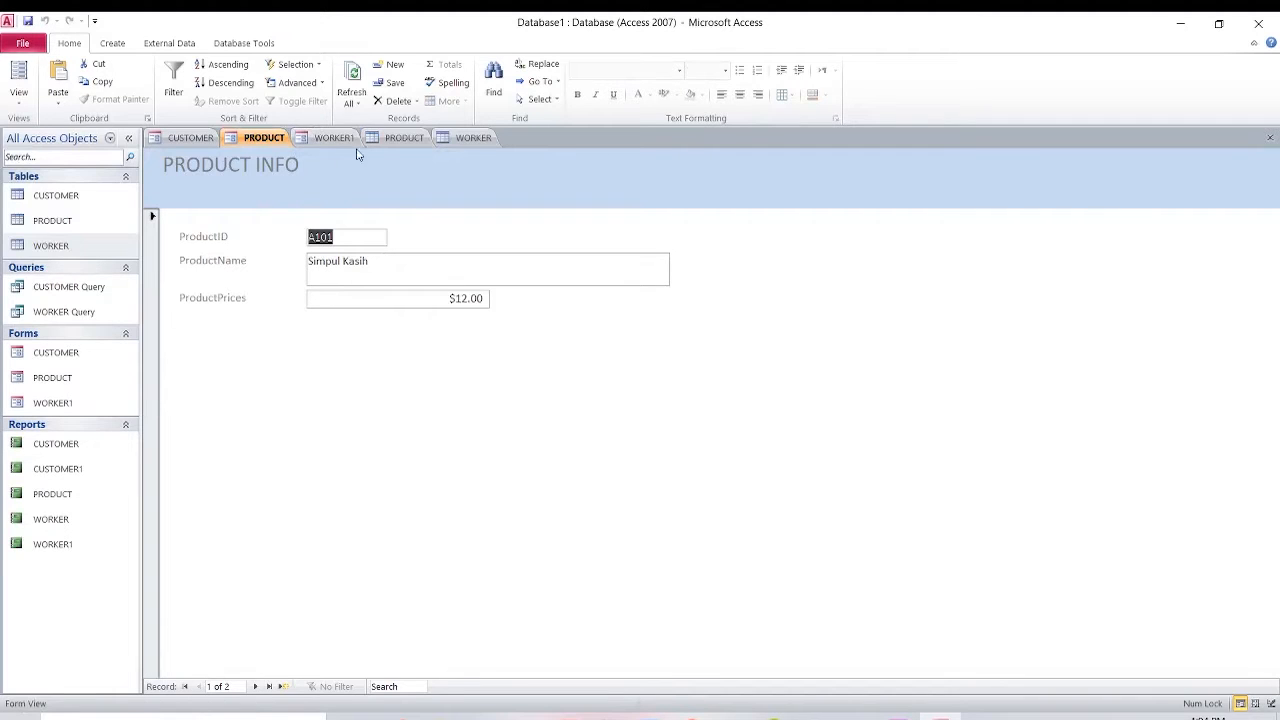
{"action": "left_click", "coordinate": [396, 140]}
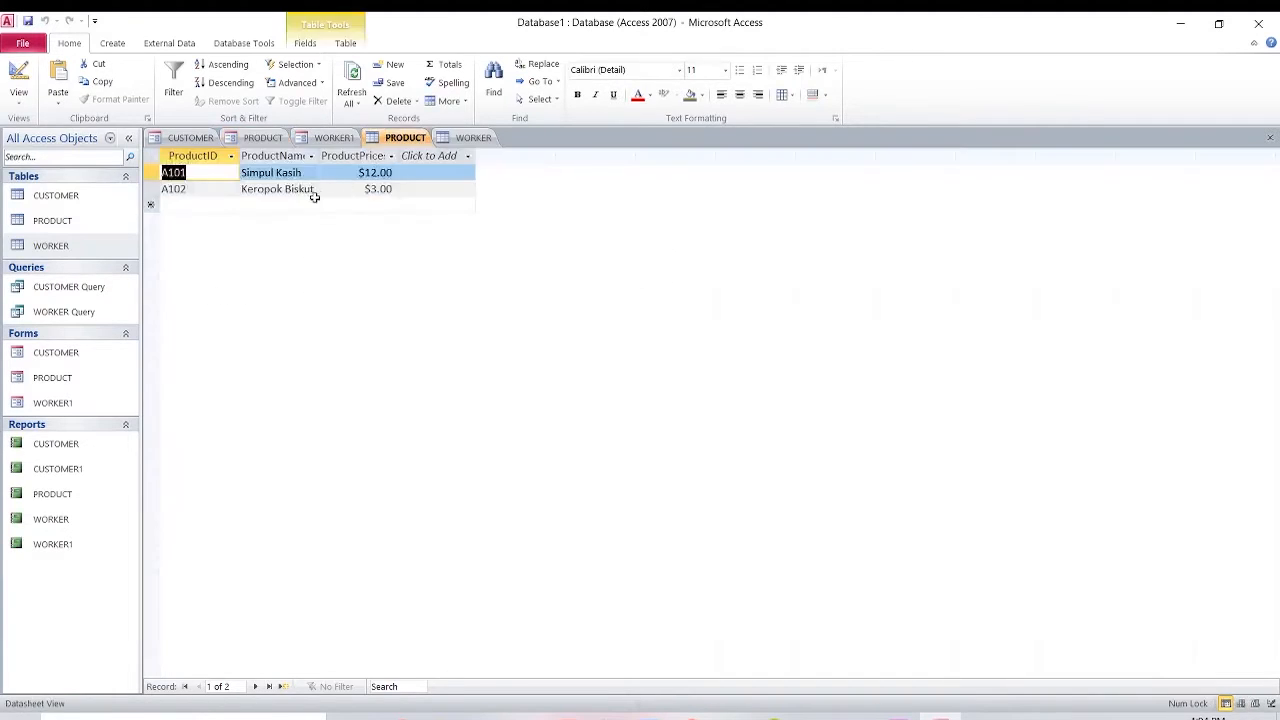
{"action": "left_click", "coordinate": [330, 138]}
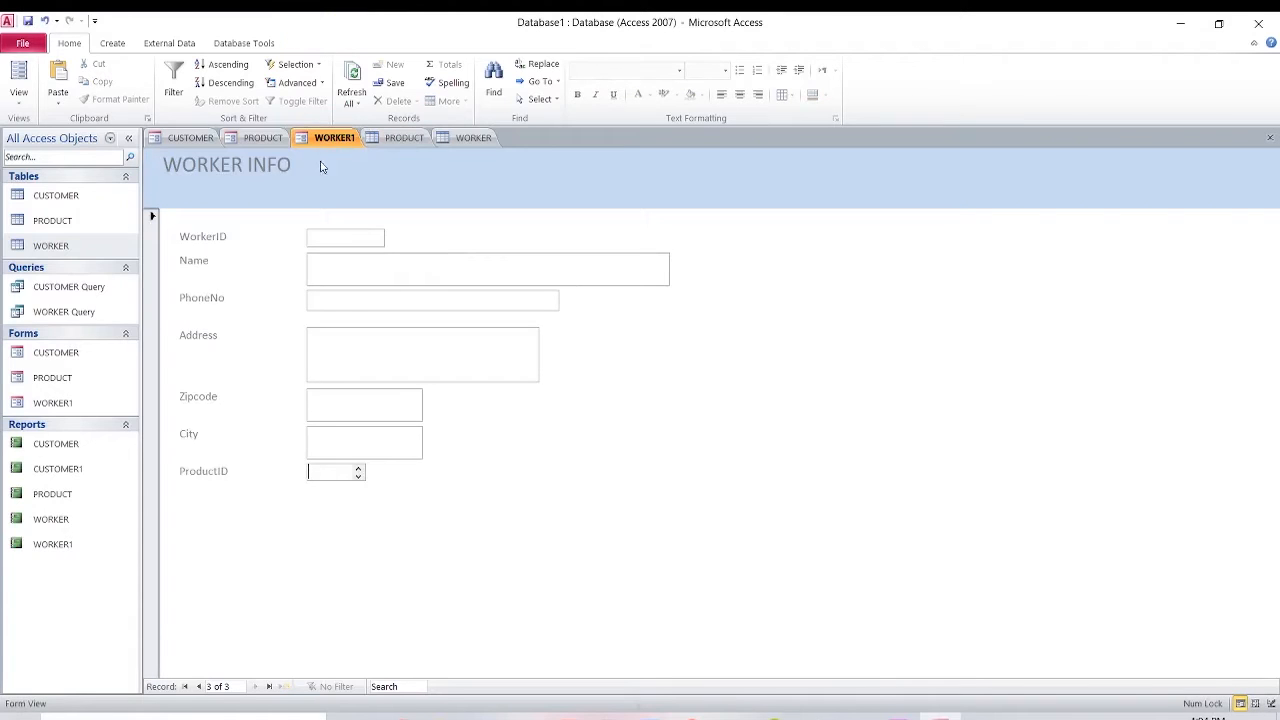
Enter WorkerID 1002, the worker's full name with the surname corrected, and a phone number.
{"action": "left_click", "coordinate": [350, 235]}
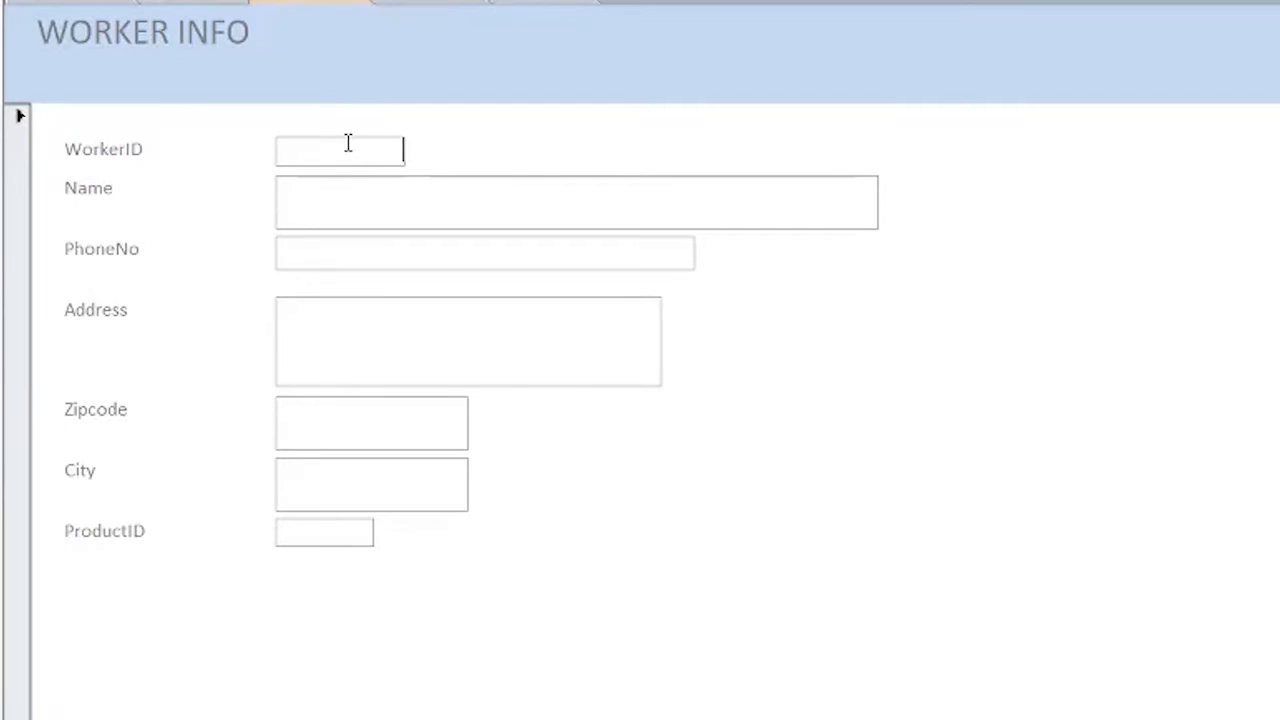
{"action": "type", "text": "1002"}
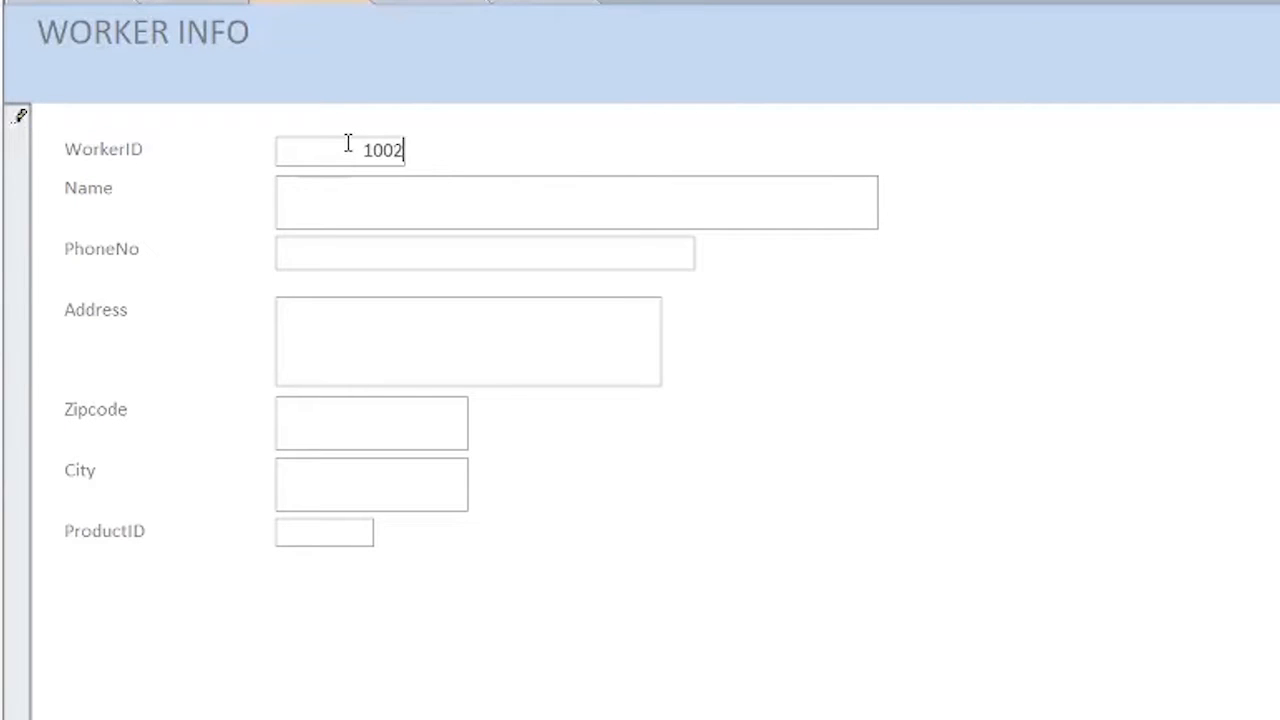
{"action": "left_click", "coordinate": [368, 203]}
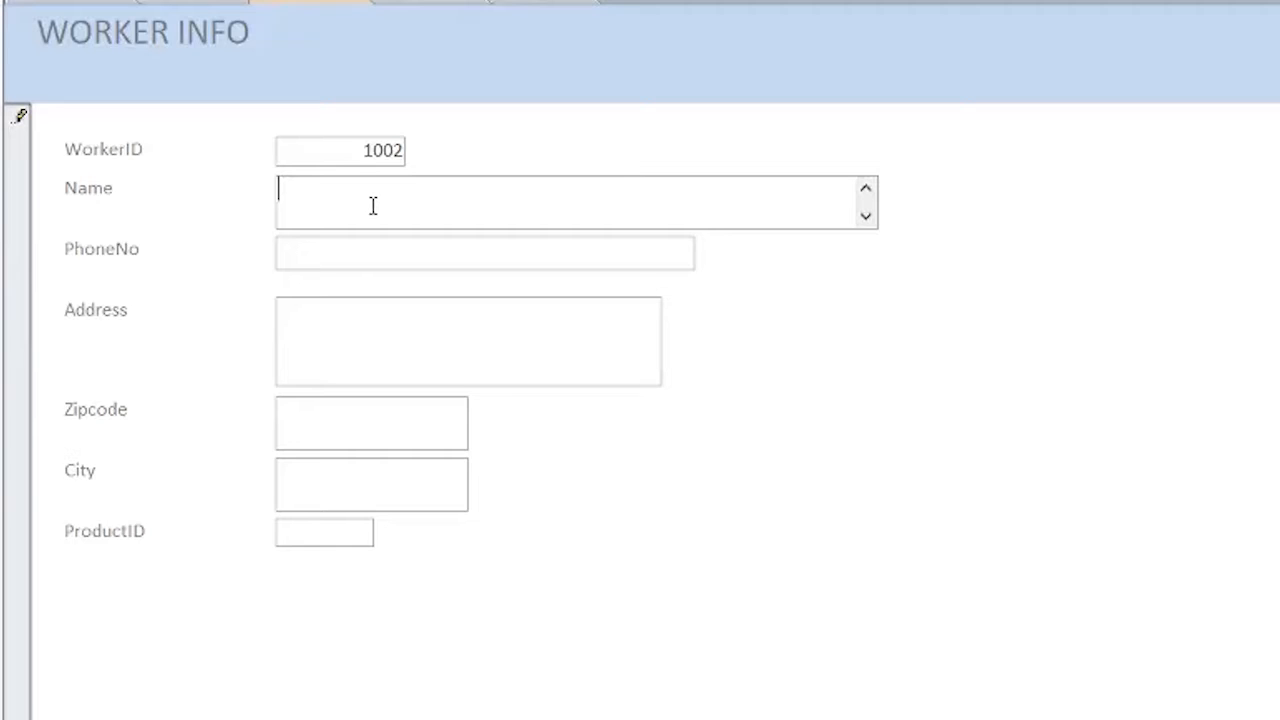
{"action": "left_click", "coordinate": [401, 251]}
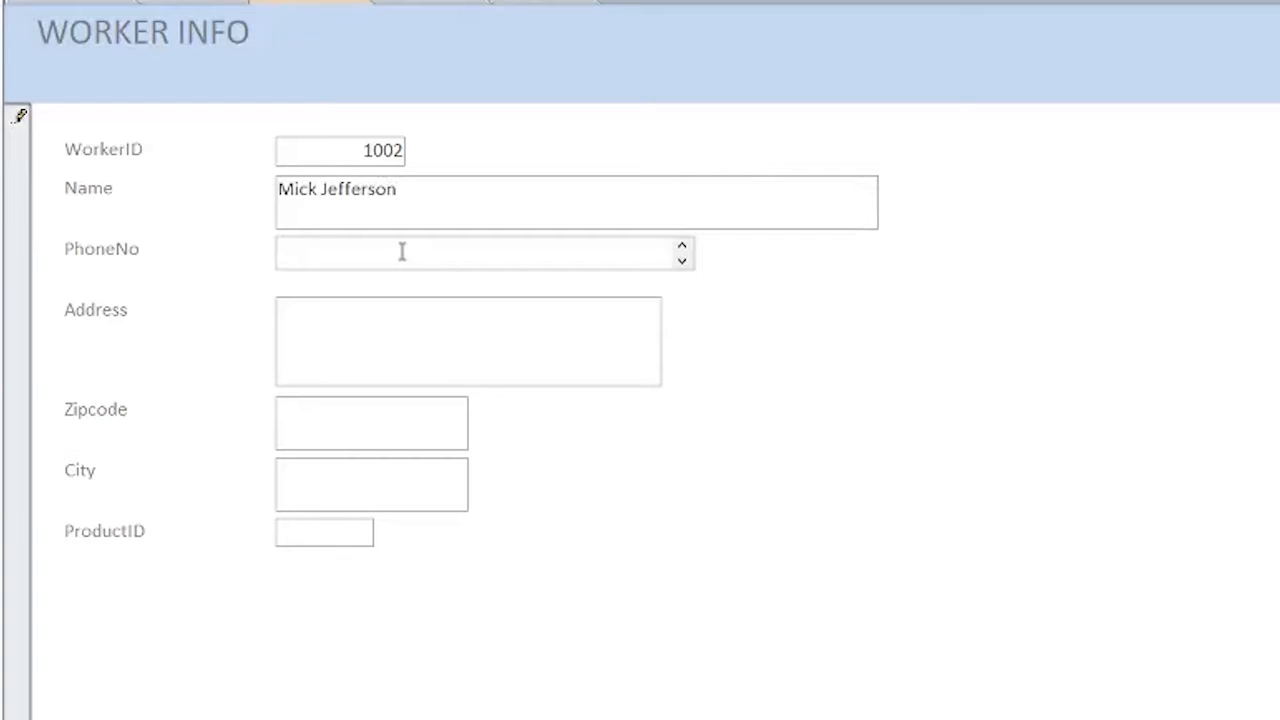
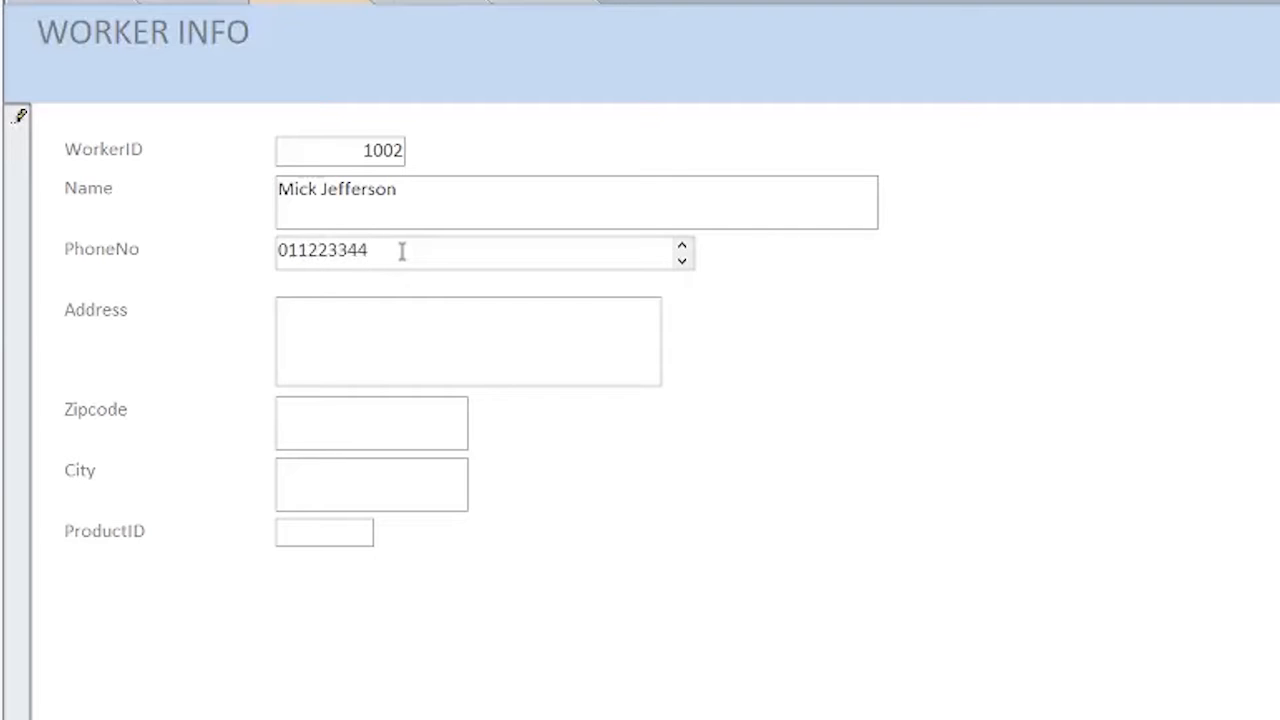
Enter the worker's street address, fixing a typo and appending the area name.
{"action": "left_click", "coordinate": [412, 312]}
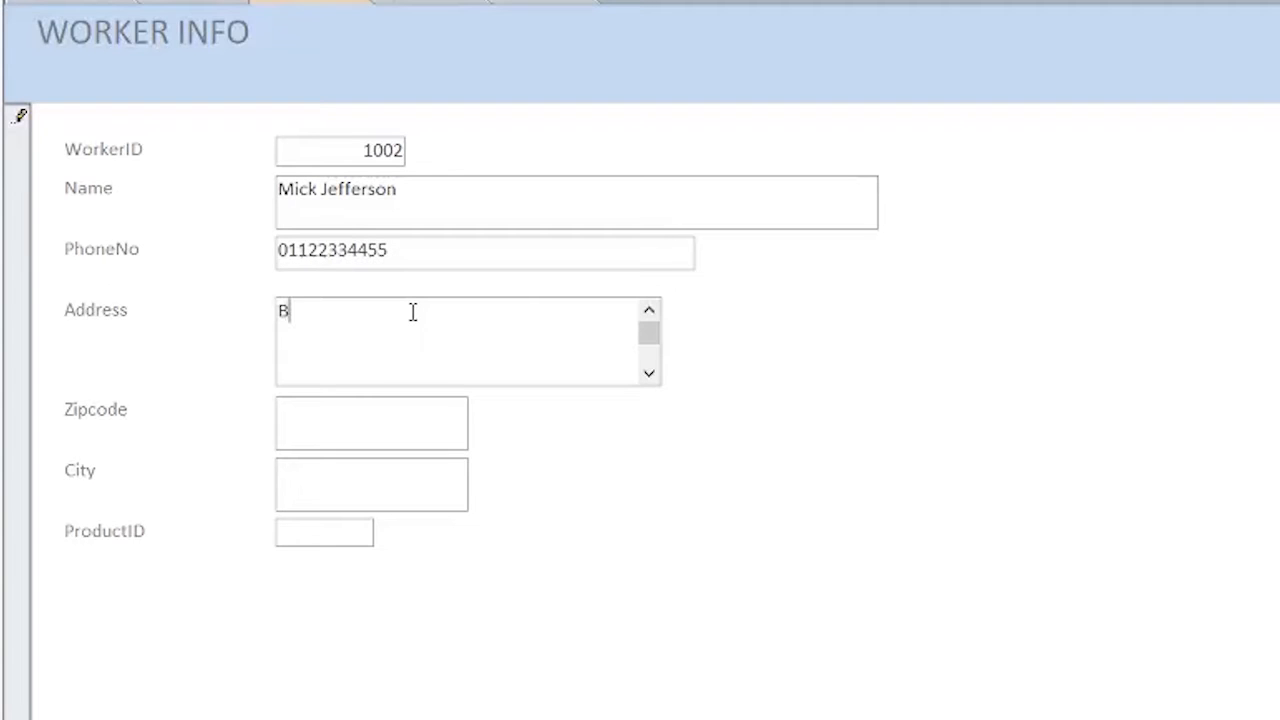
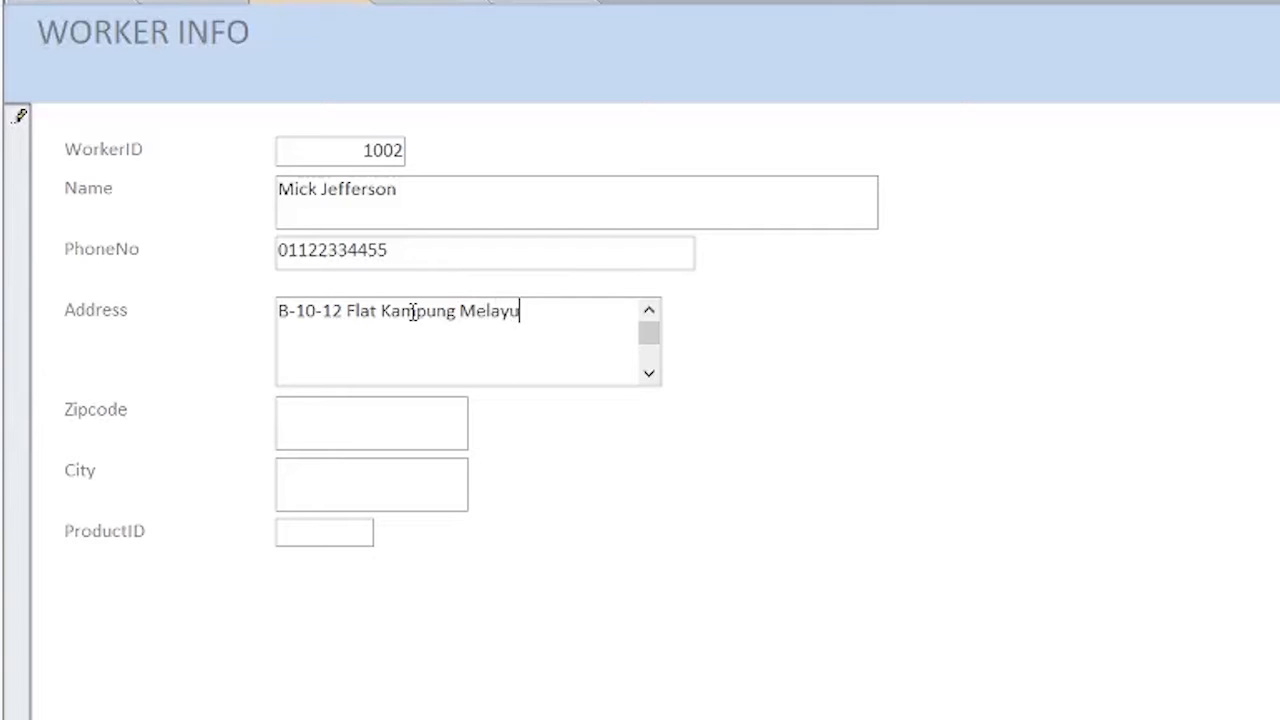
{"action": "left_click", "coordinate": [409, 415]}
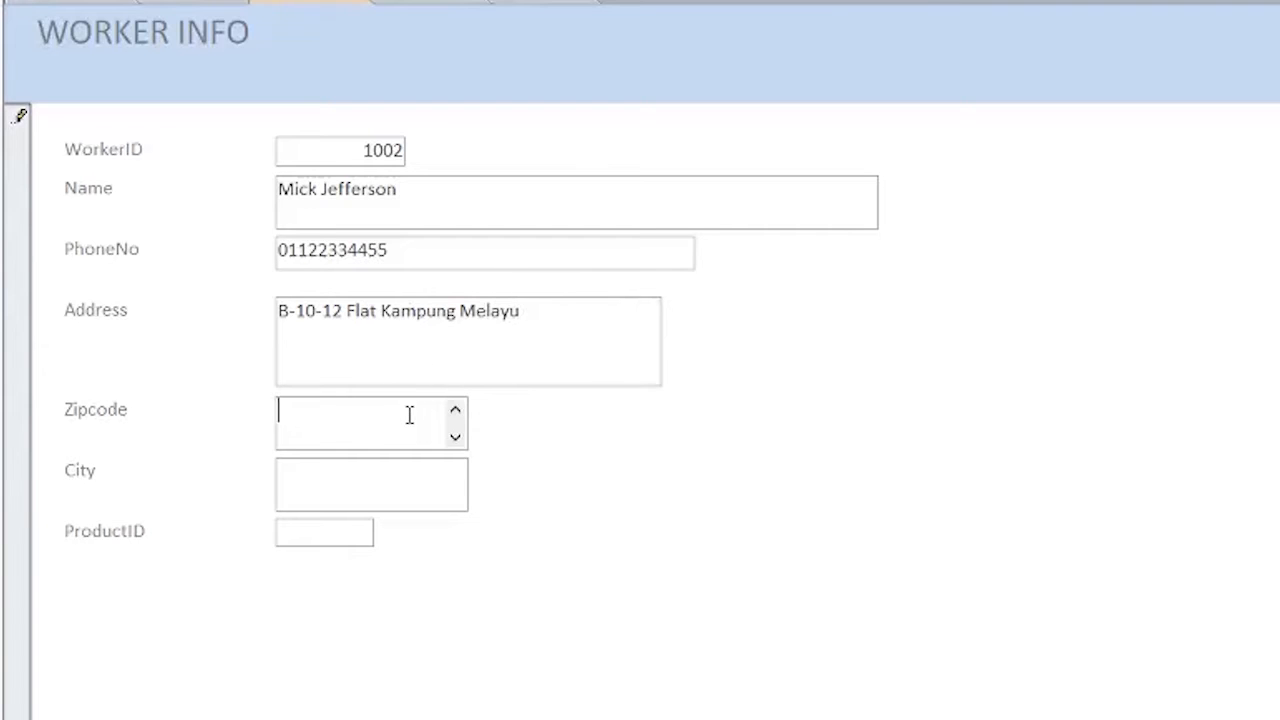
{"action": "double_click", "coordinate": [546, 320]}
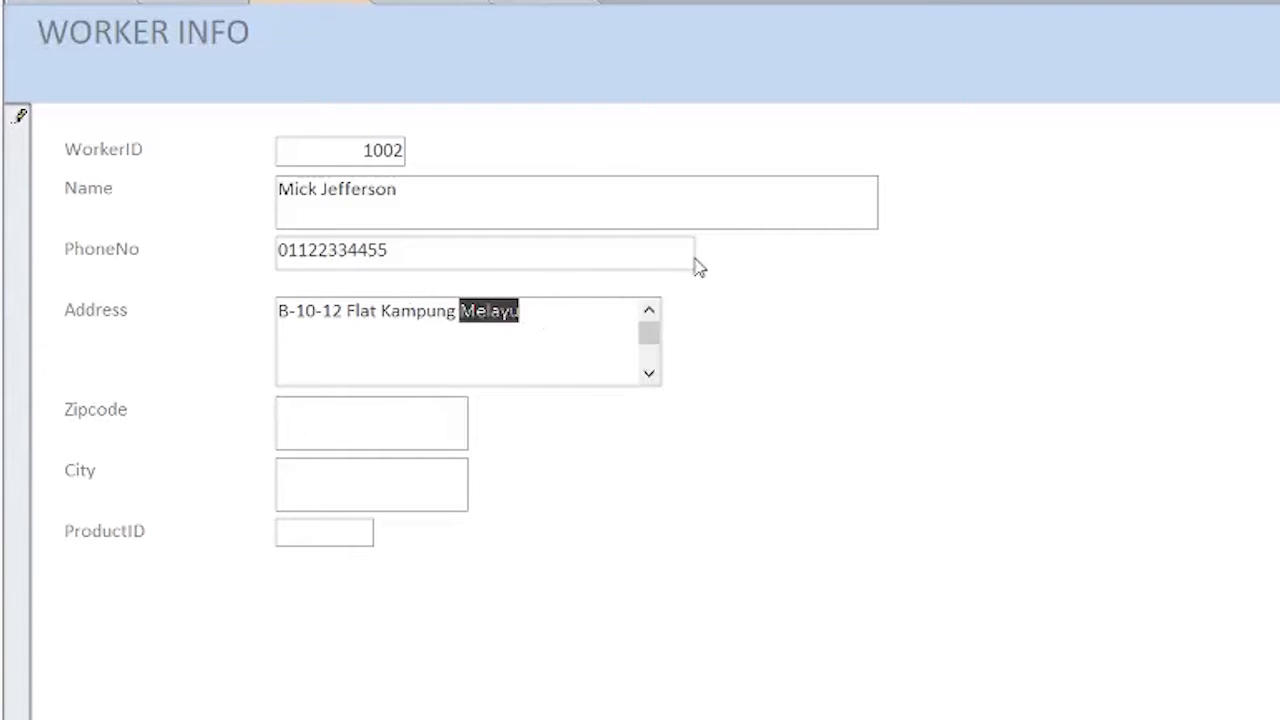
{"action": "left_click", "coordinate": [572, 312]}
{"action": "type", "text": ",A"}
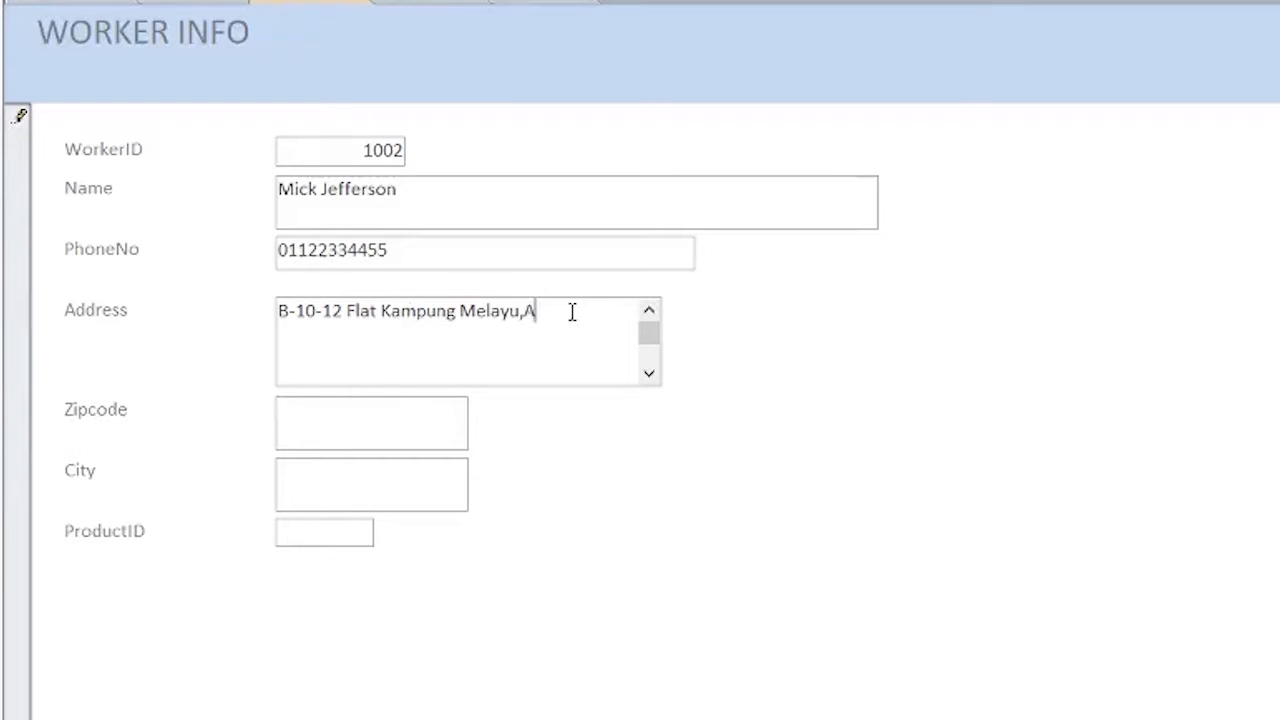
{"action": "type", "text": "yerItam"}
Fill in the worker's zipcode and city.
{"action": "left_click", "coordinate": [423, 414]}
{"action": "type", "text": "11"}
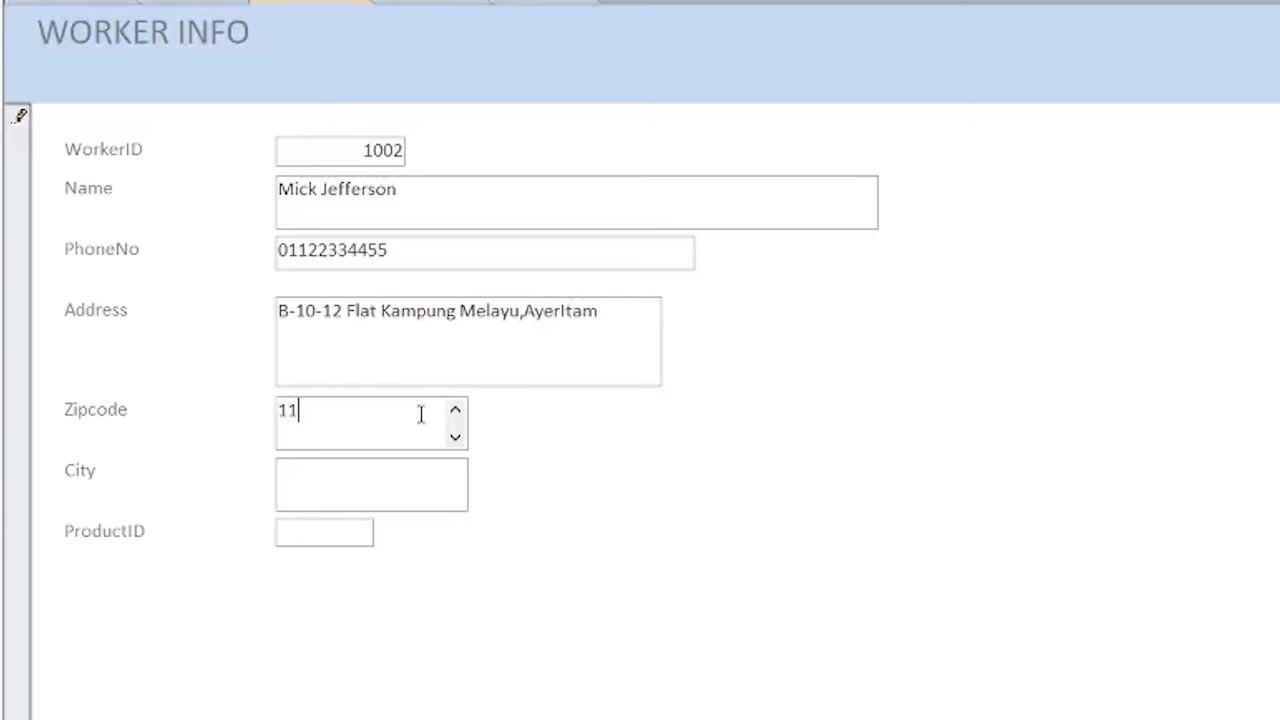
{"action": "type", "text": "500"}
{"action": "key", "text": "Tab"}
{"action": "left_click", "coordinate": [366, 472]}
{"action": "type", "text": "Penang"}
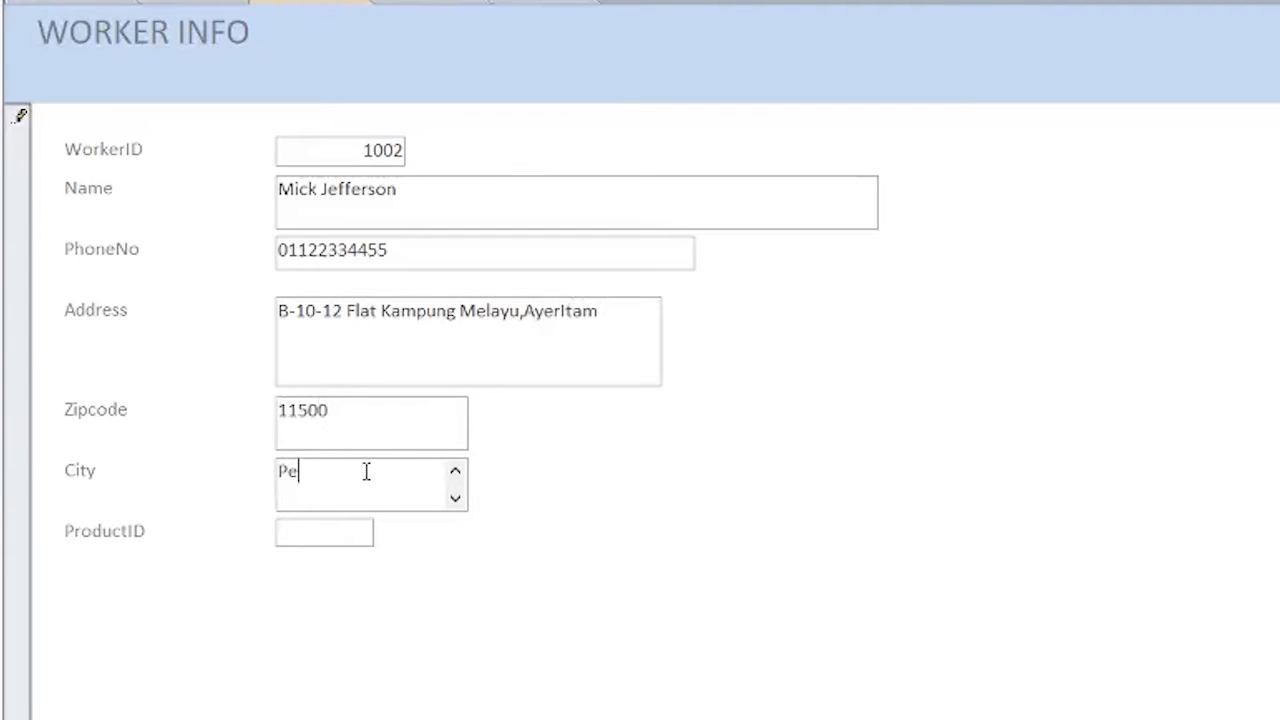
{"action": "left_click", "coordinate": [305, 544]}
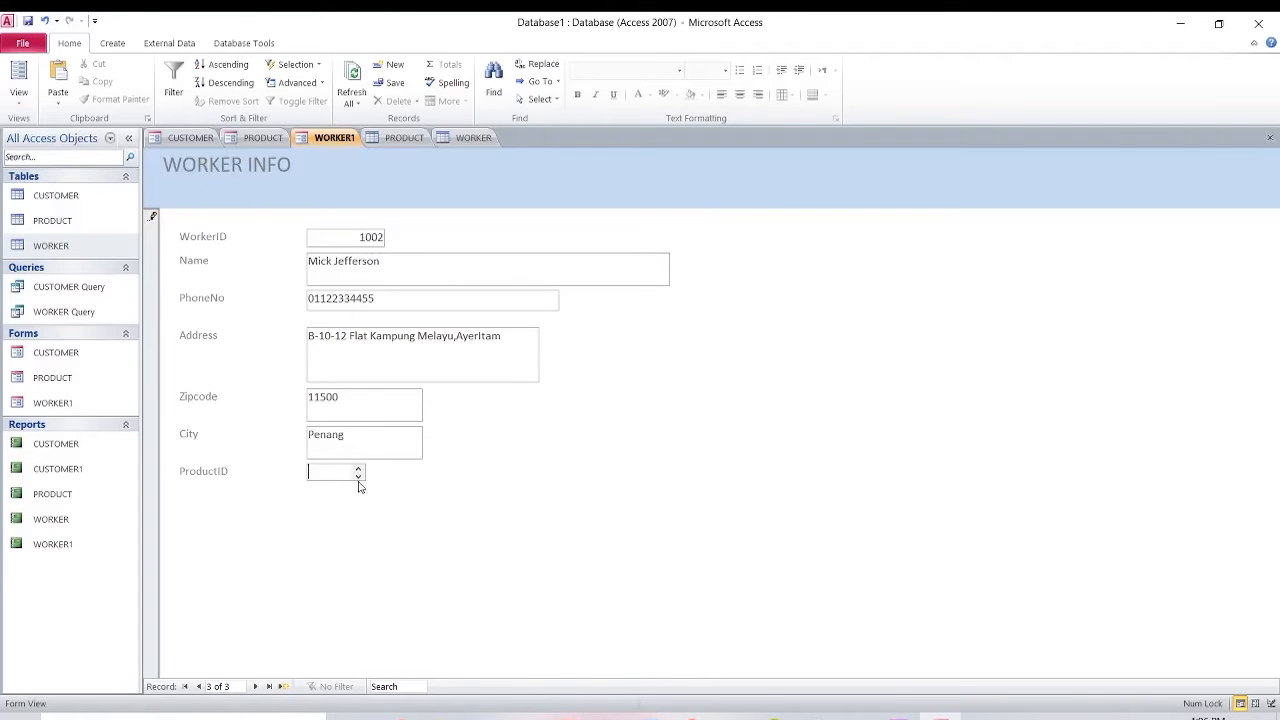
Check the existing product IDs in the PRODUCT table and product form.
{"action": "left_click", "coordinate": [403, 137]}
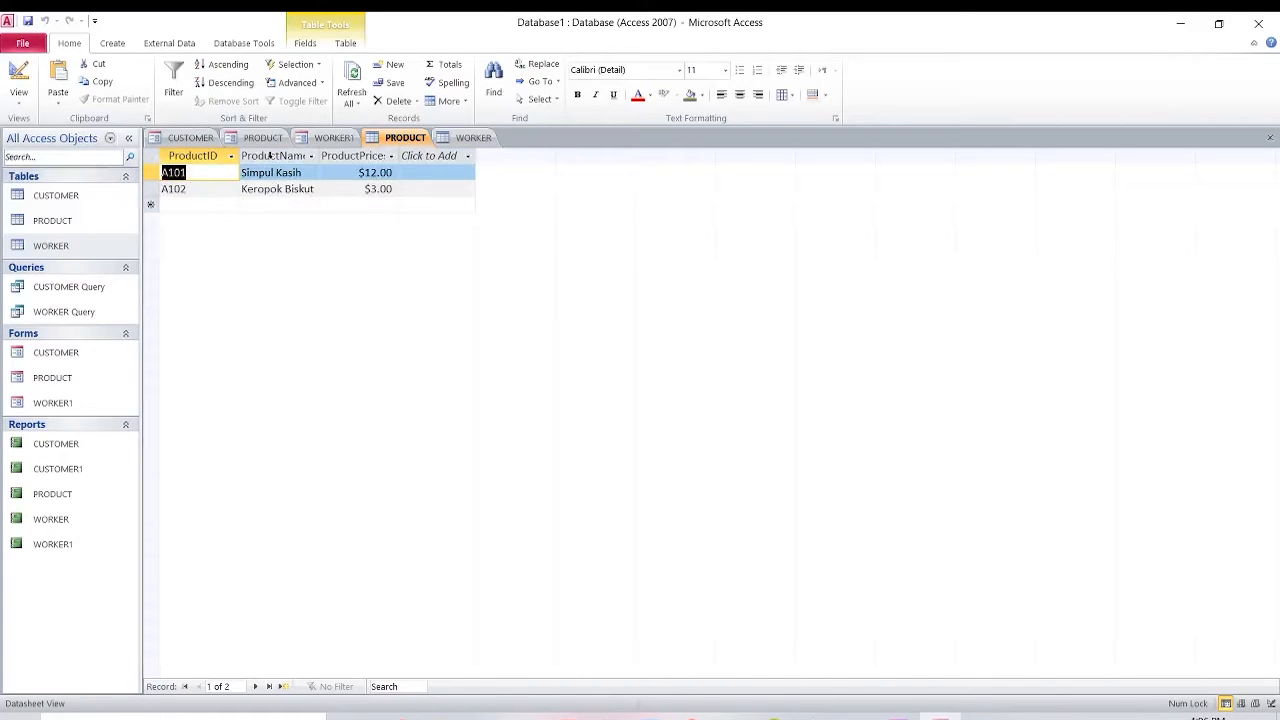
{"action": "left_click", "coordinate": [263, 137]}
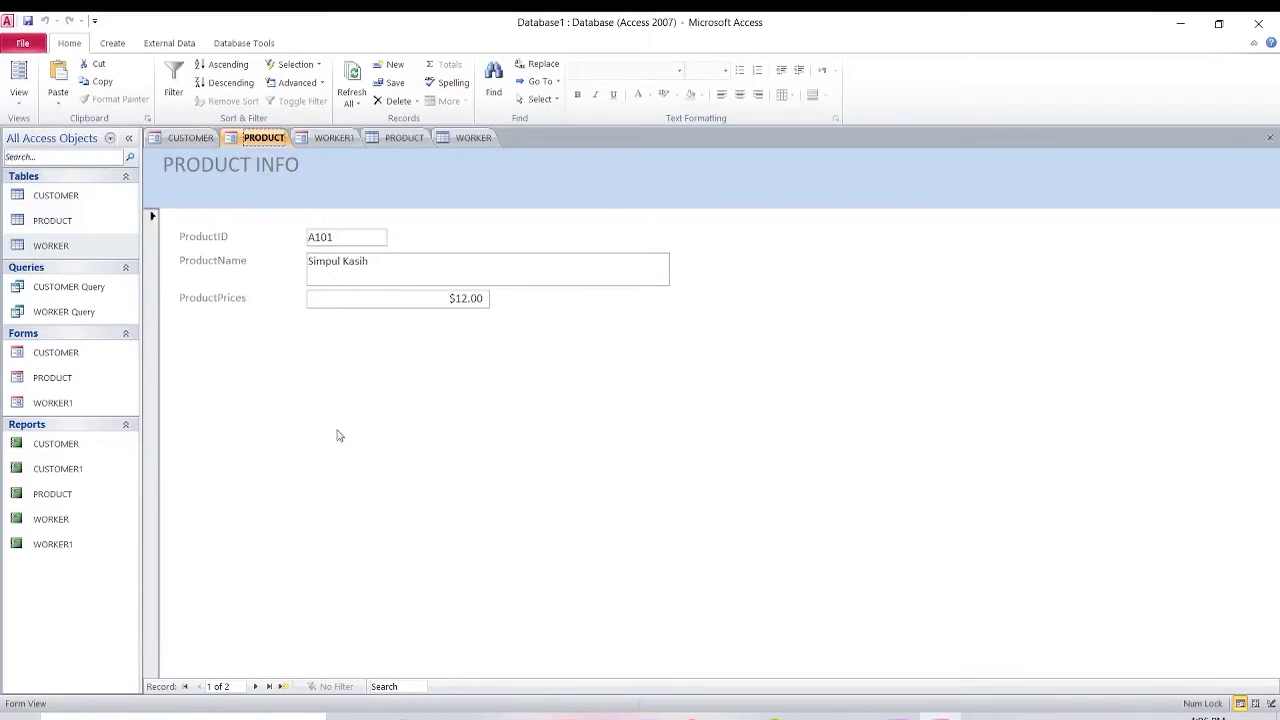
{"action": "left_click", "coordinate": [287, 686]}
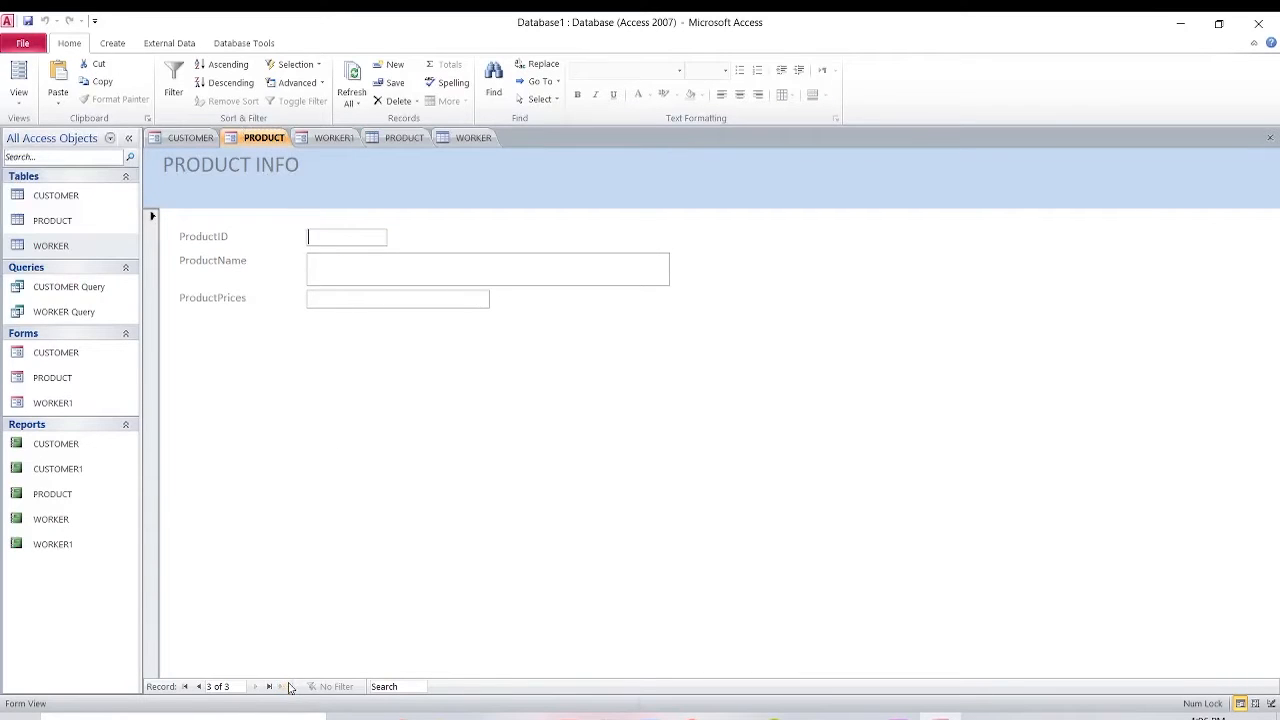
{"action": "left_click", "coordinate": [325, 137]}
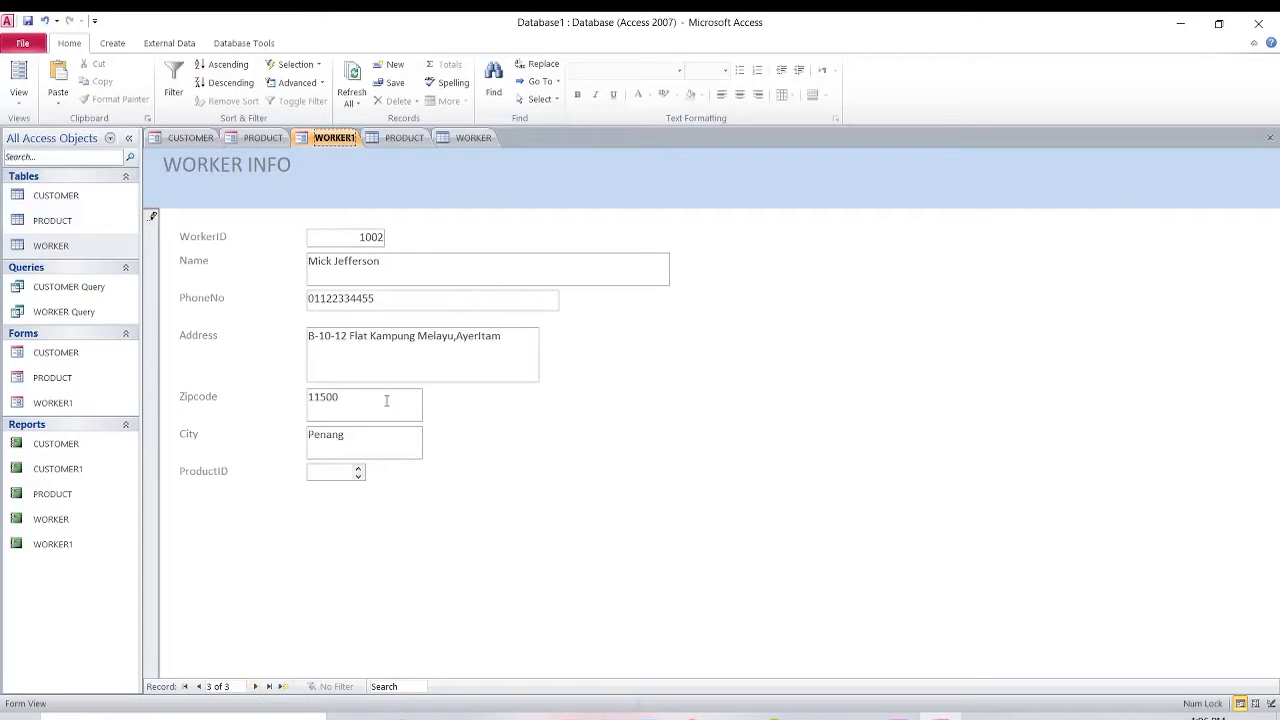
Give the worker ProductID A101 and save the record with New Record.
{"action": "left_click", "coordinate": [330, 476]}
{"action": "type", "text": "A101"}
{"action": "left_click", "coordinate": [256, 687]}
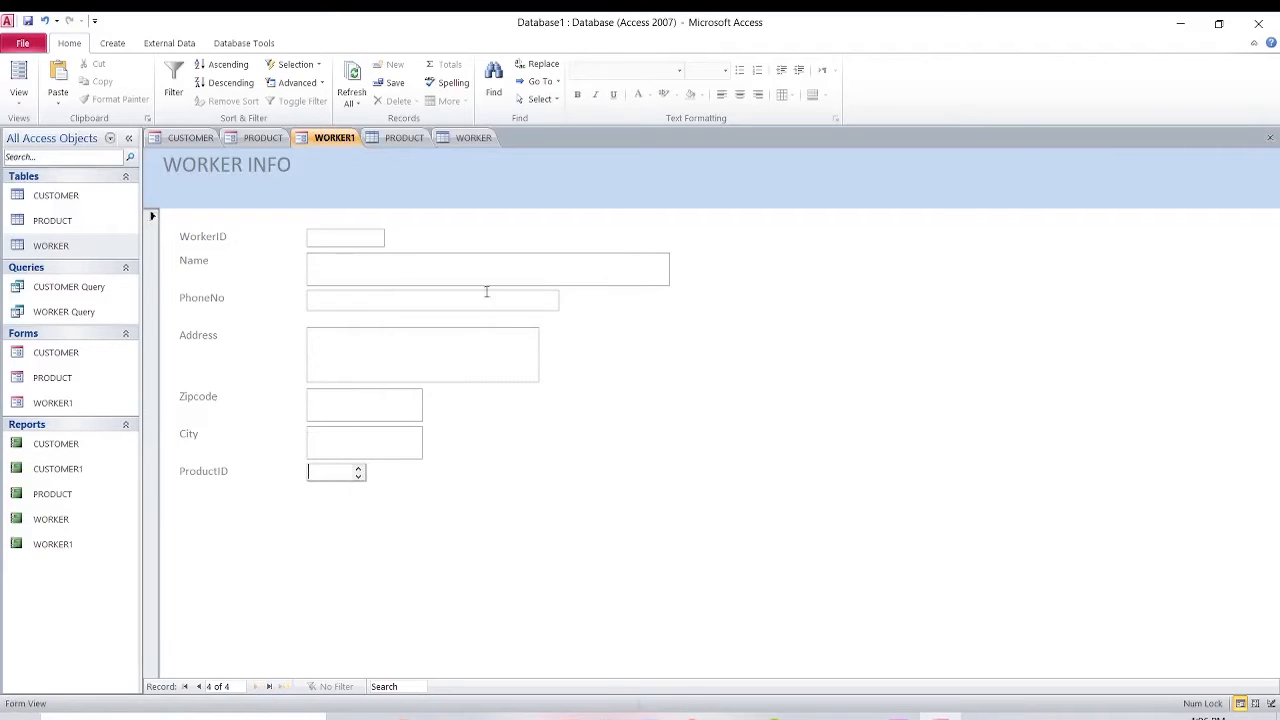
{"action": "left_click", "coordinate": [186, 138]}
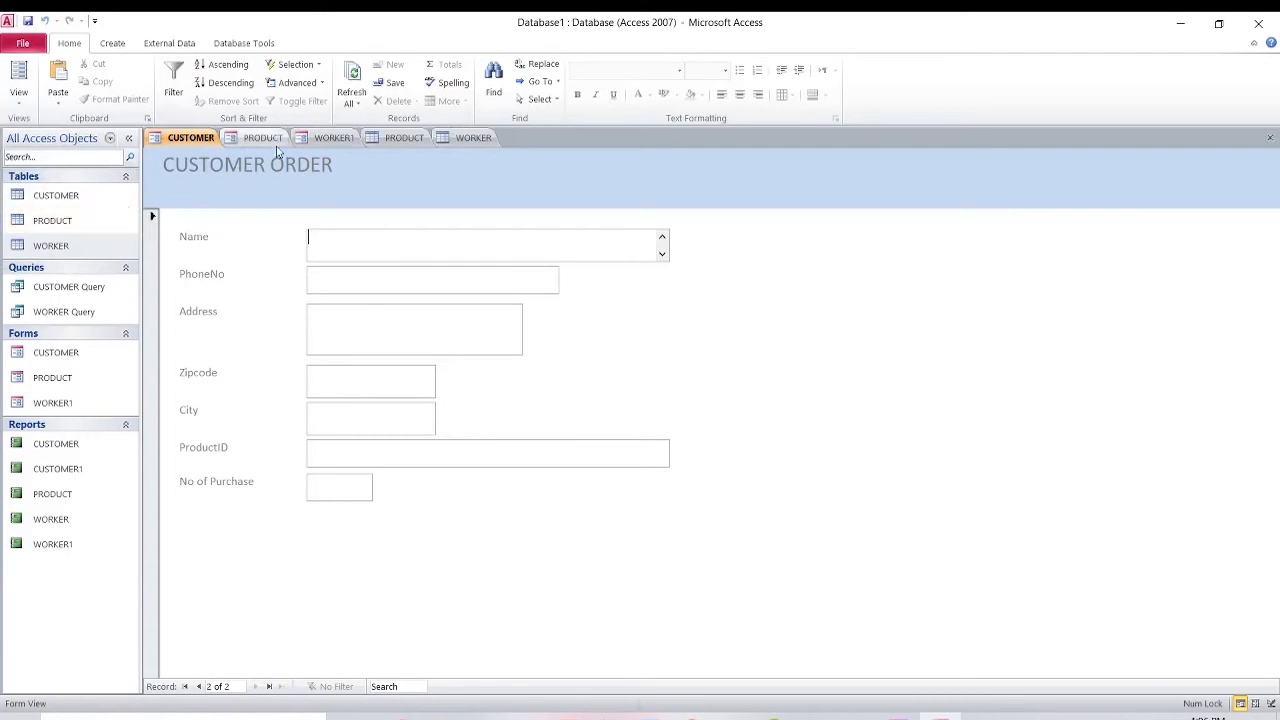
Close and reopen the WORKER table so it lists the new worker 1002.
{"action": "left_click", "coordinate": [329, 140]}
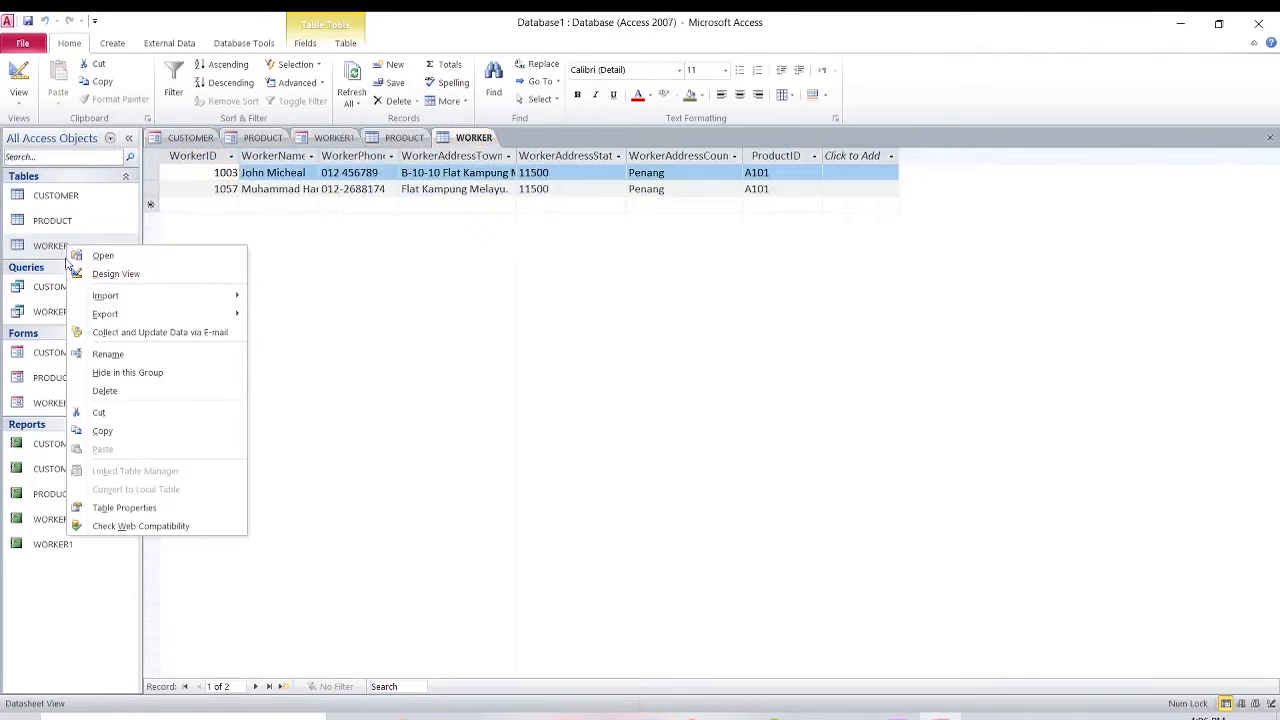
{"action": "double_click", "coordinate": [52, 246]}
{"action": "right_click", "coordinate": [68, 247]}
{"action": "right_click", "coordinate": [476, 138]}
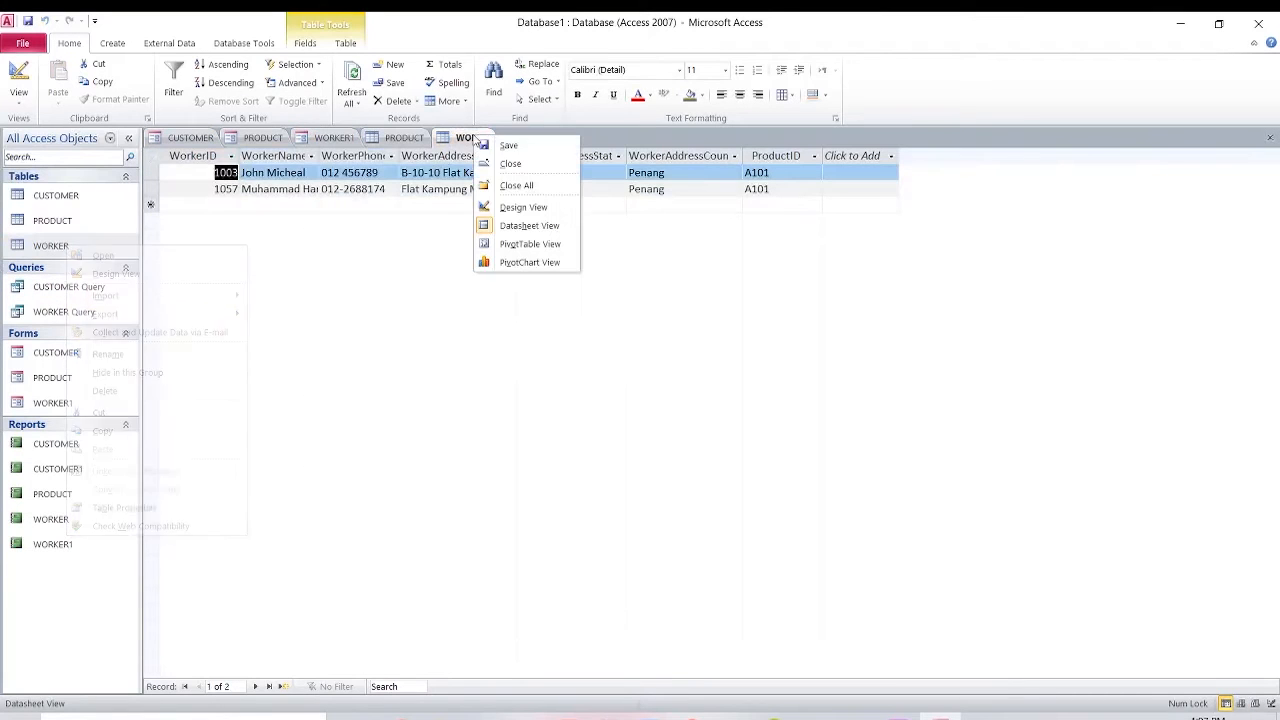
{"action": "left_click", "coordinate": [511, 165]}
{"action": "double_click", "coordinate": [55, 247]}
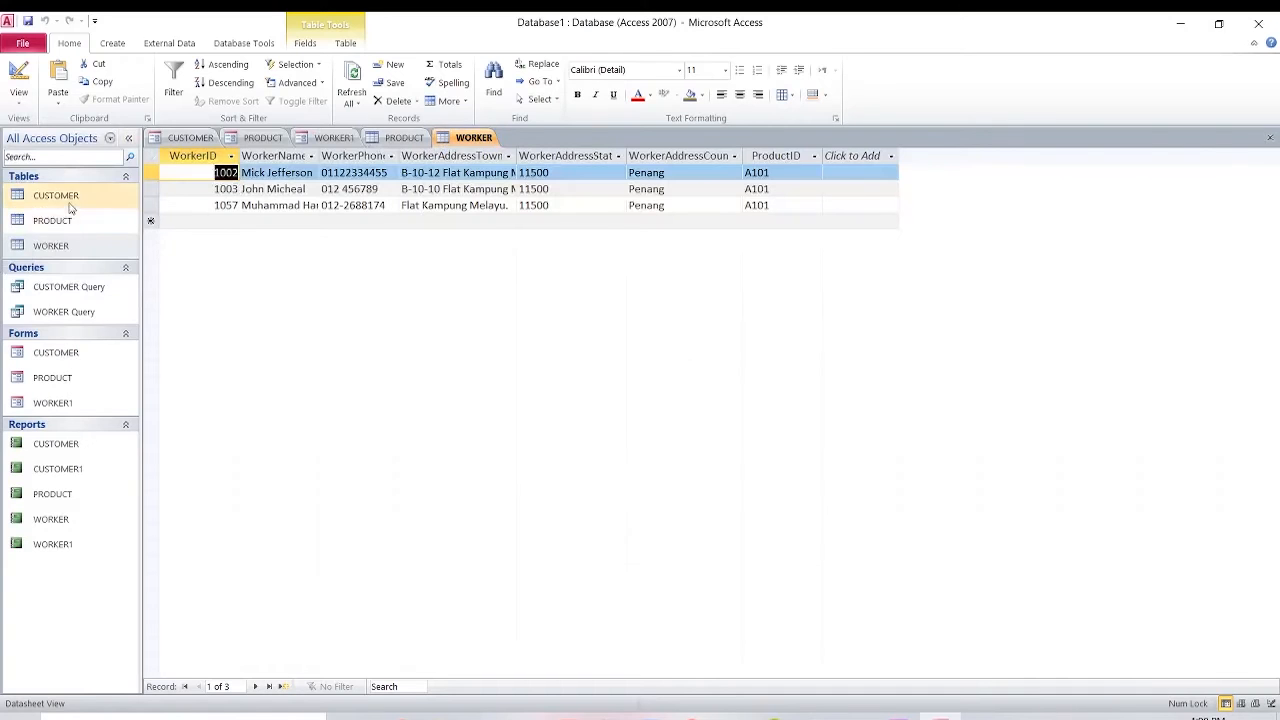
Open the CUSTOMER table and customer order form, ready to type the name in capitals.
{"action": "double_click", "coordinate": [105, 232]}
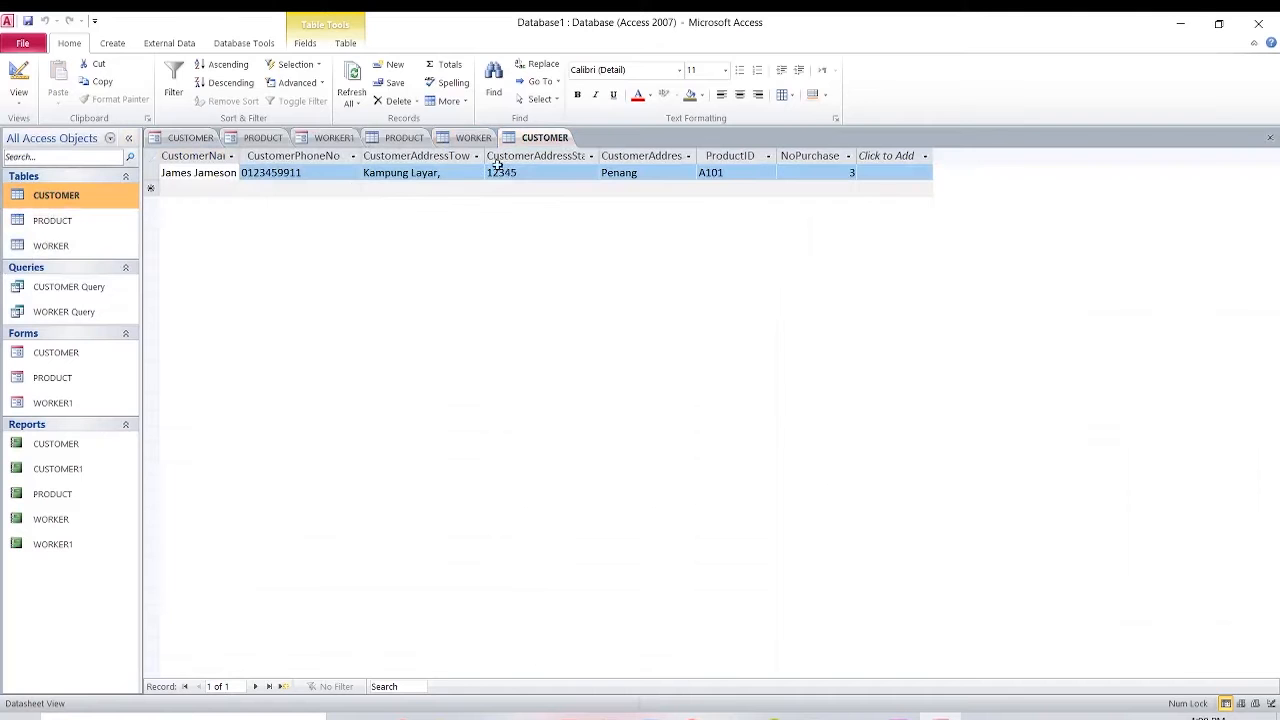
{"action": "left_click", "coordinate": [303, 129]}
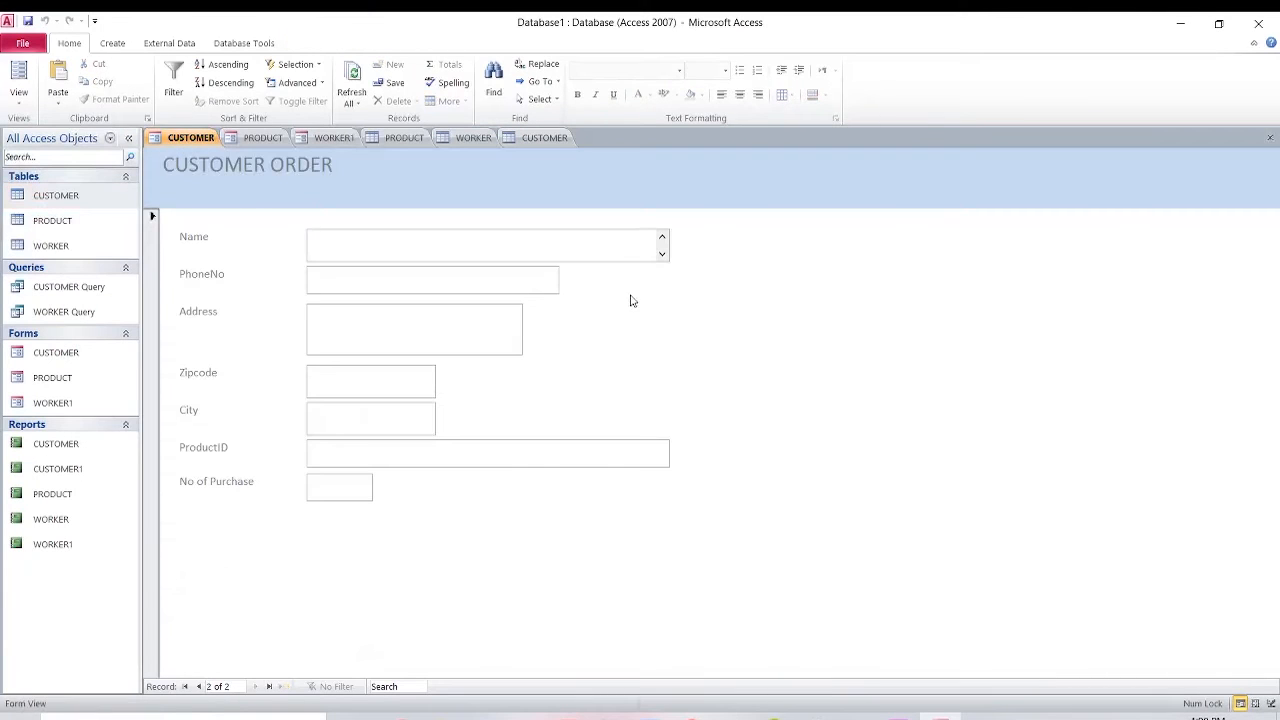
{"action": "key", "text": "Caps_Lock"}
{"action": "left_click", "coordinate": [557, 235]}
Enter the customer's full name and phone number, removing an extra digit.
{"action": "key", "text": "Caps_Lock"}
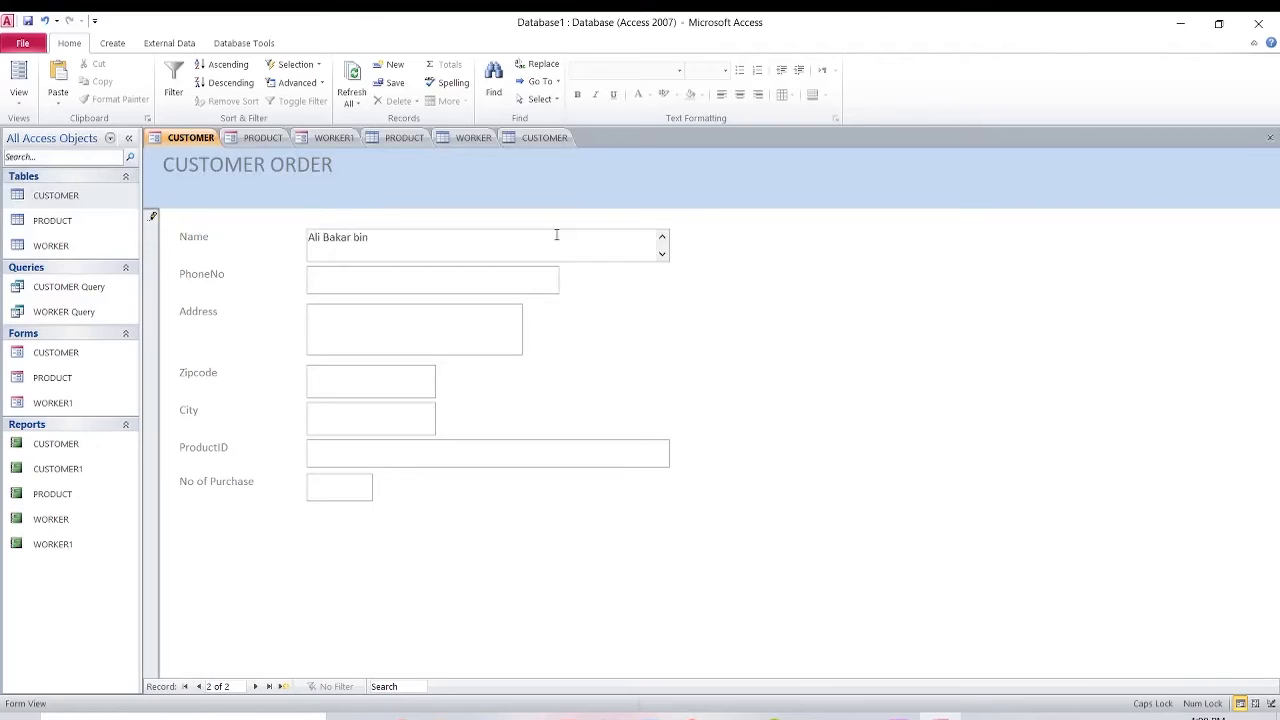
{"action": "left_click", "coordinate": [380, 274]}
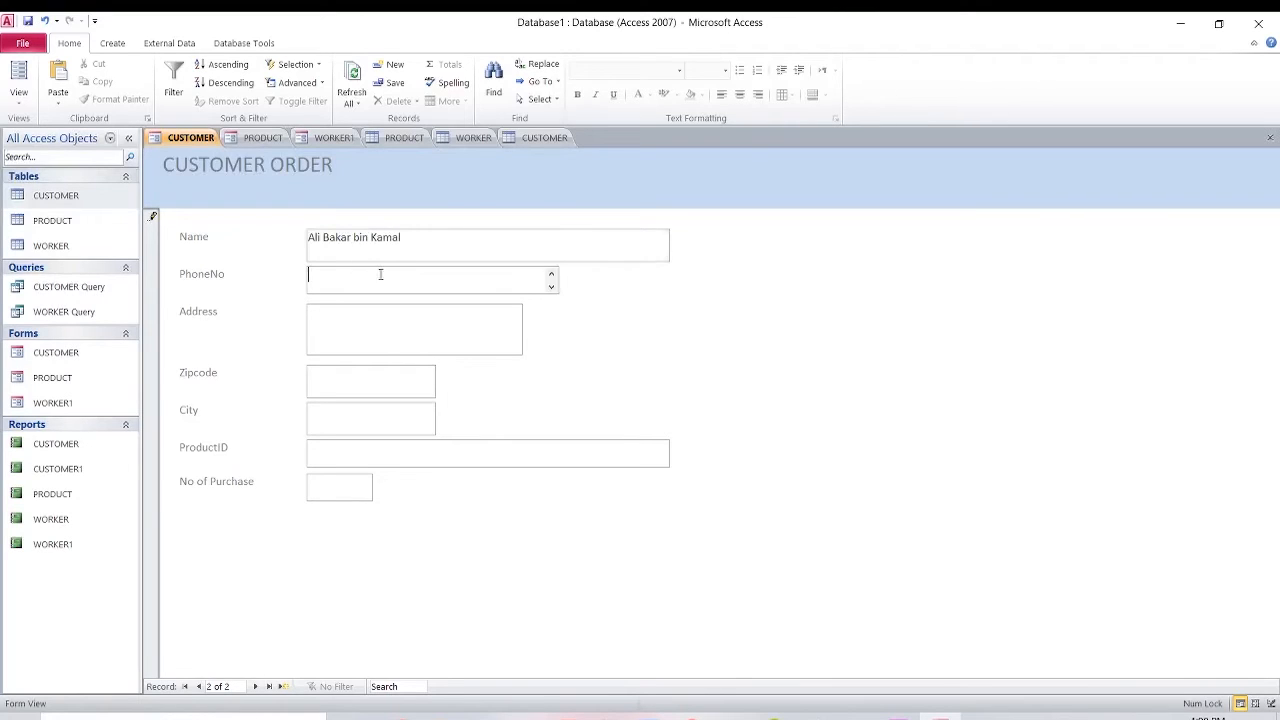
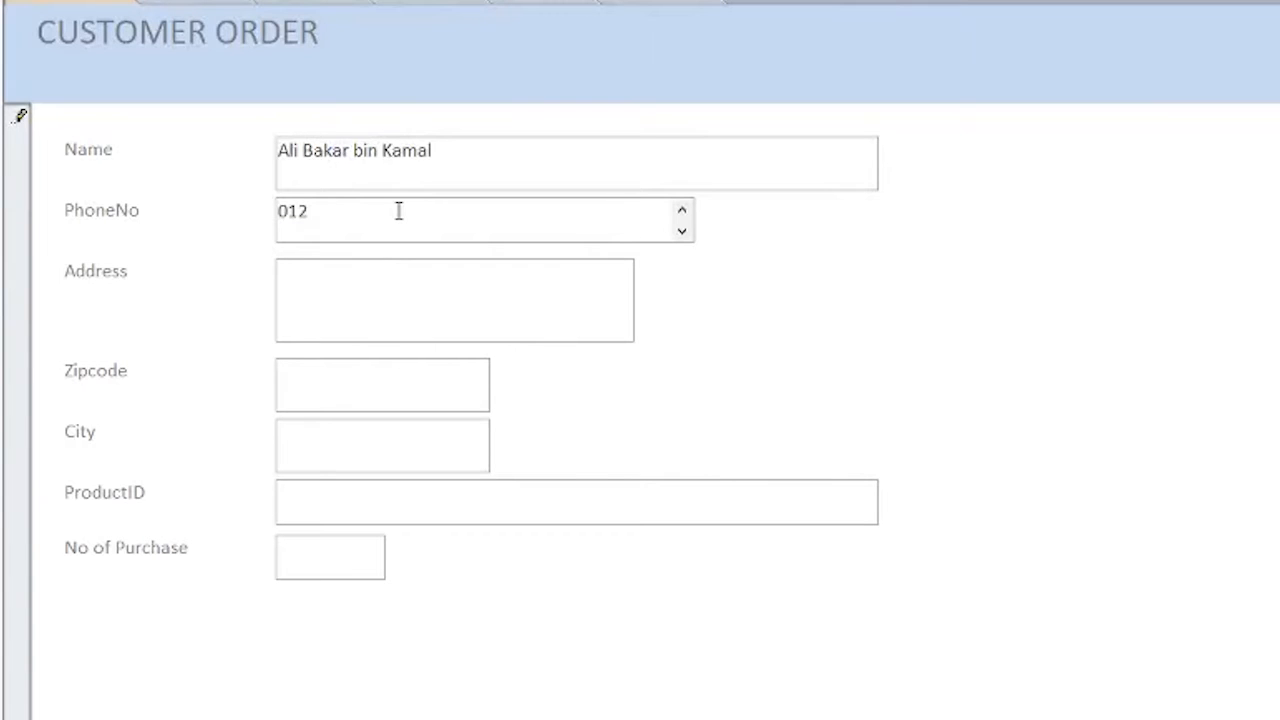
Enter the customer's address, zipcode and city, correcting the misspelled city.
{"action": "left_click", "coordinate": [452, 277]}
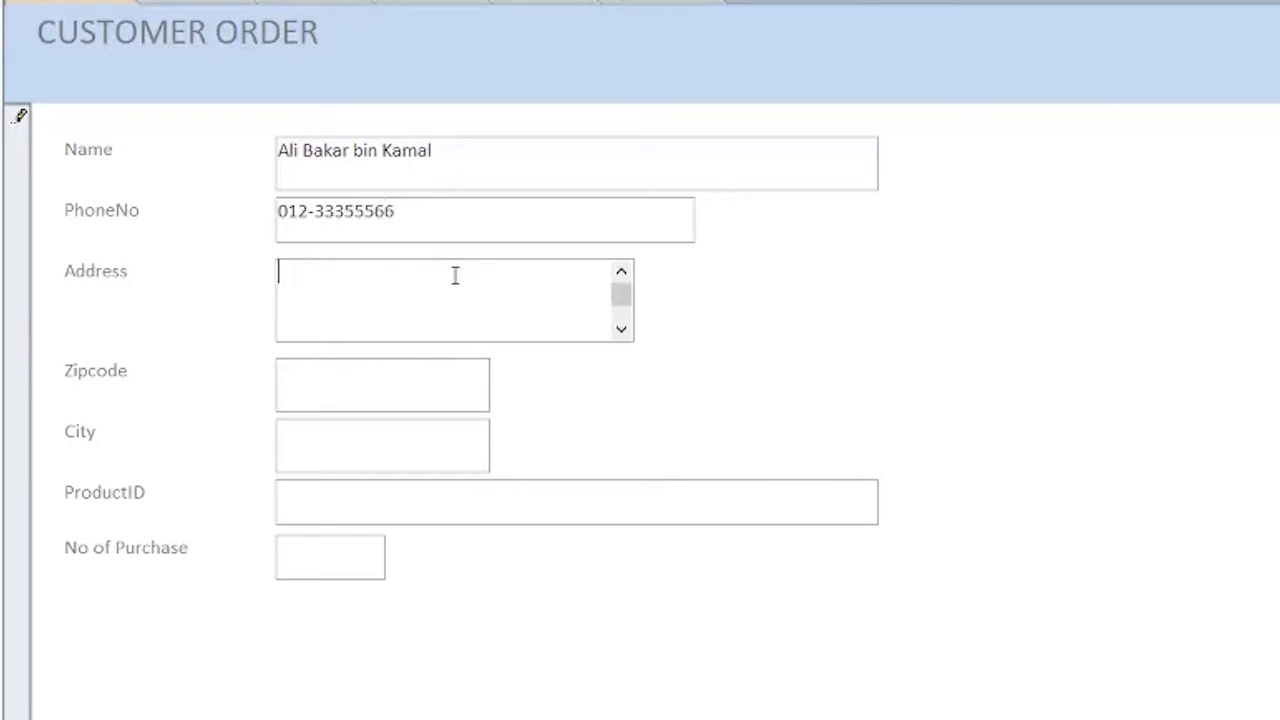
{"action": "type", "text": "Kampung Layar"}
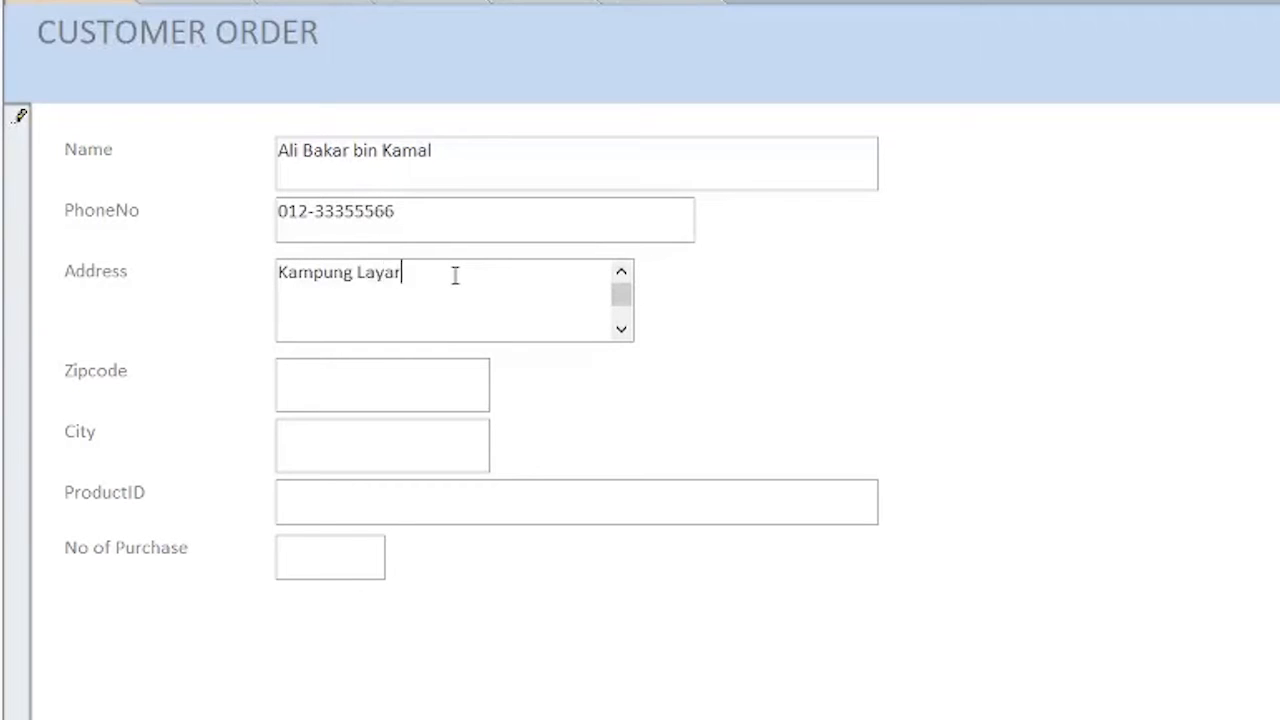
{"action": "left_click", "coordinate": [300, 397]}
{"action": "type", "text": "1"}
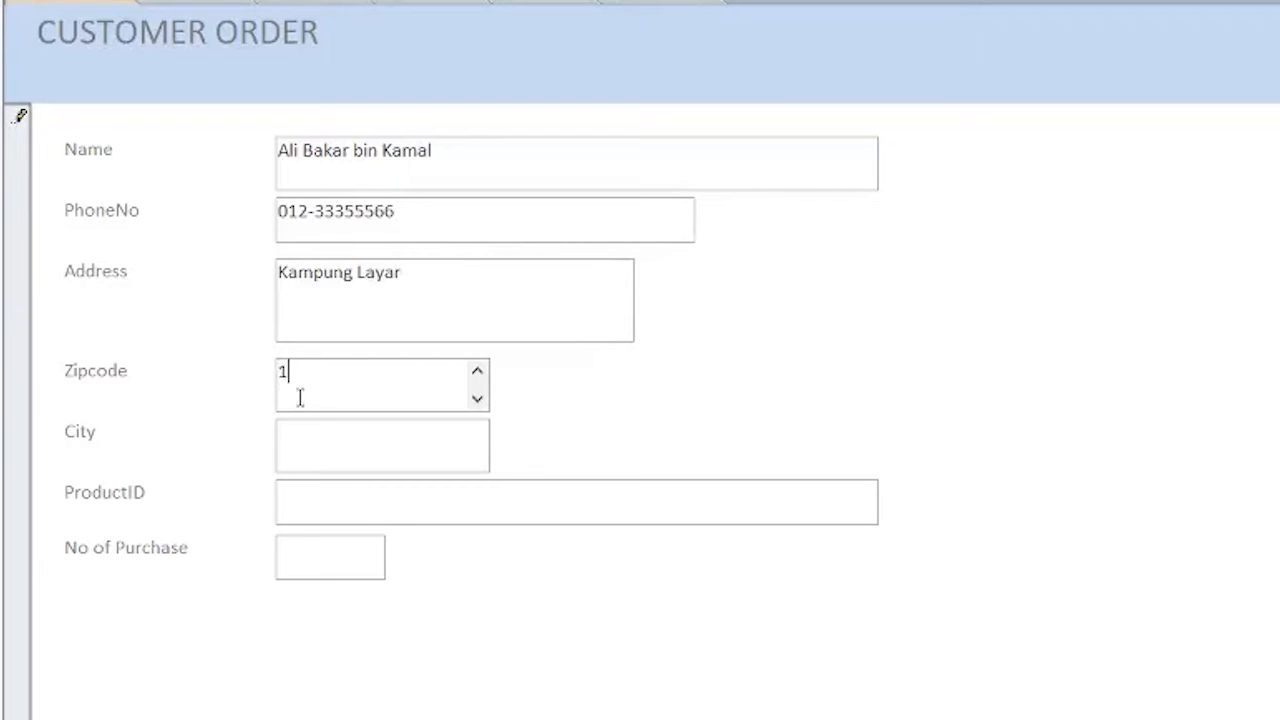
{"action": "type", "text": "1200"}
{"action": "left_click", "coordinate": [323, 437]}
{"action": "type", "text": "Pen"}
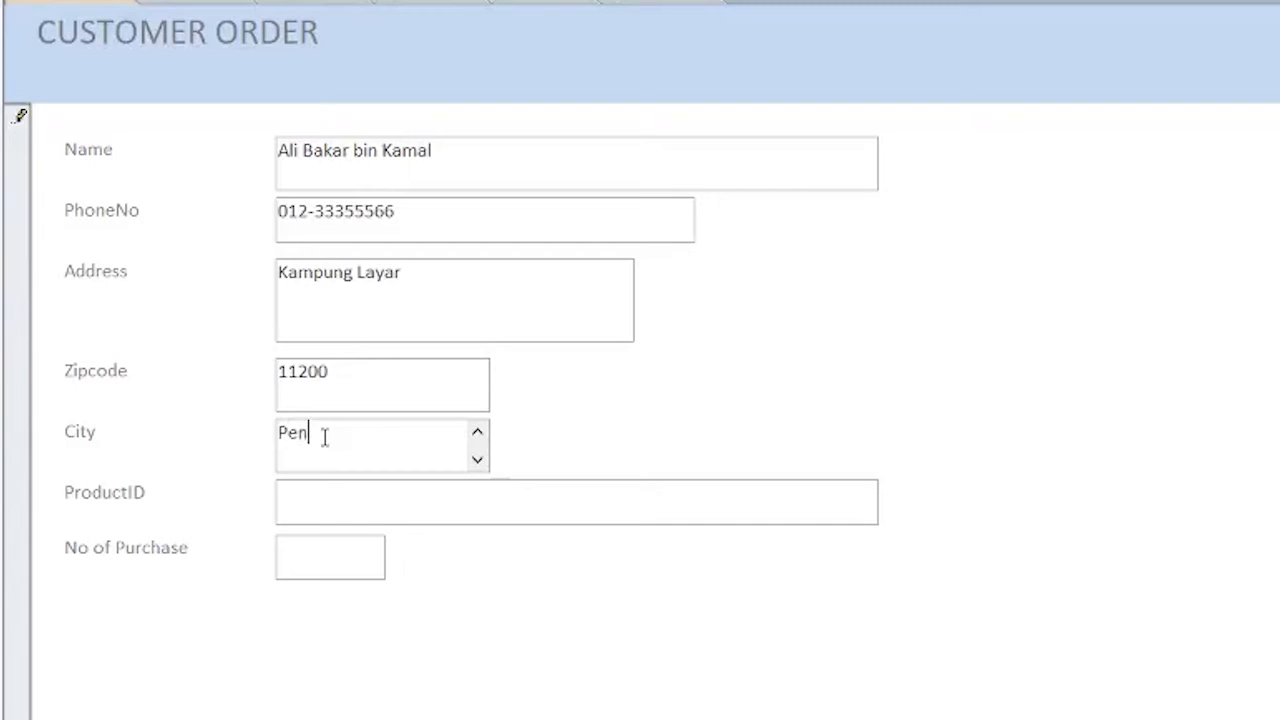
{"action": "type", "text": "anag"}
{"action": "key", "text": "BackSpace"}
{"action": "key", "text": "BackSpace"}
{"action": "key", "text": "BackSpace"}
{"action": "key", "text": "BackSpace"}
{"action": "key", "text": "BackSpace"}
{"action": "key", "text": "BackSpace"}
{"action": "key", "text": "BackSpace"}
{"action": "type", "text": "Kedah"}
{"action": "left_click", "coordinate": [361, 507]}
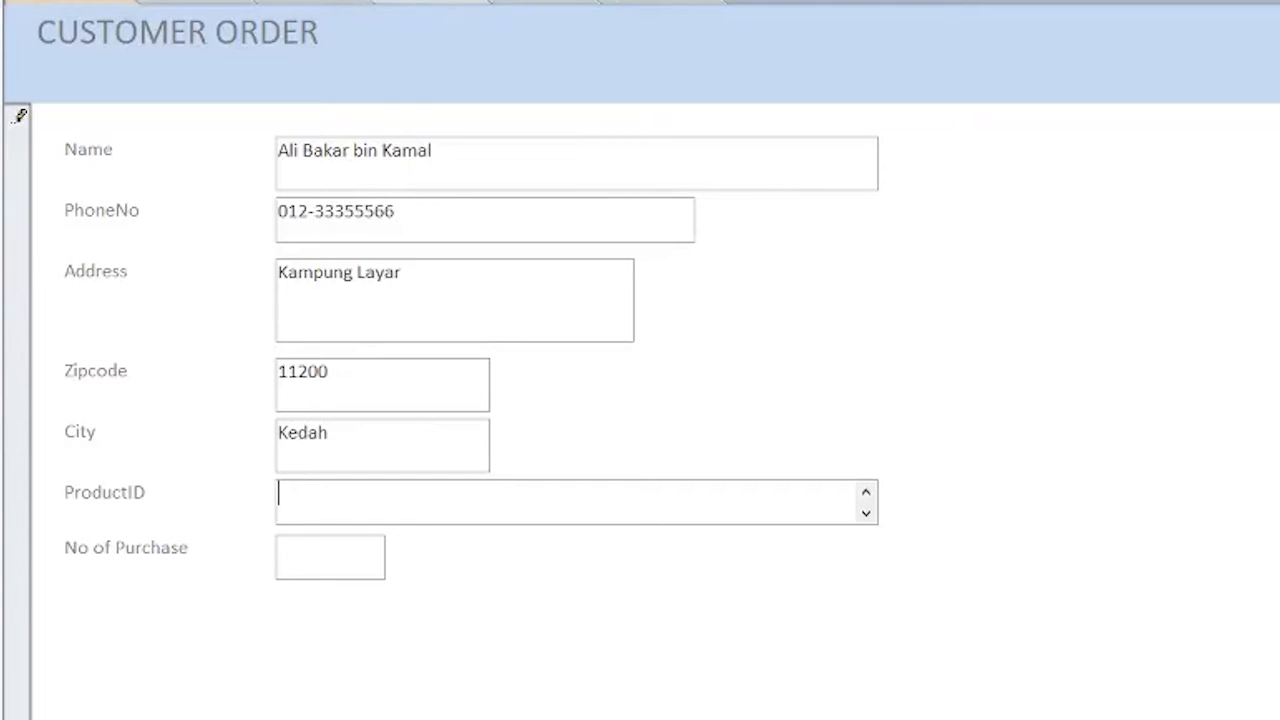
Give the customer ProductID A101, adjust the purchase count, and save the record.
{"action": "left_click", "coordinate": [440, 3]}
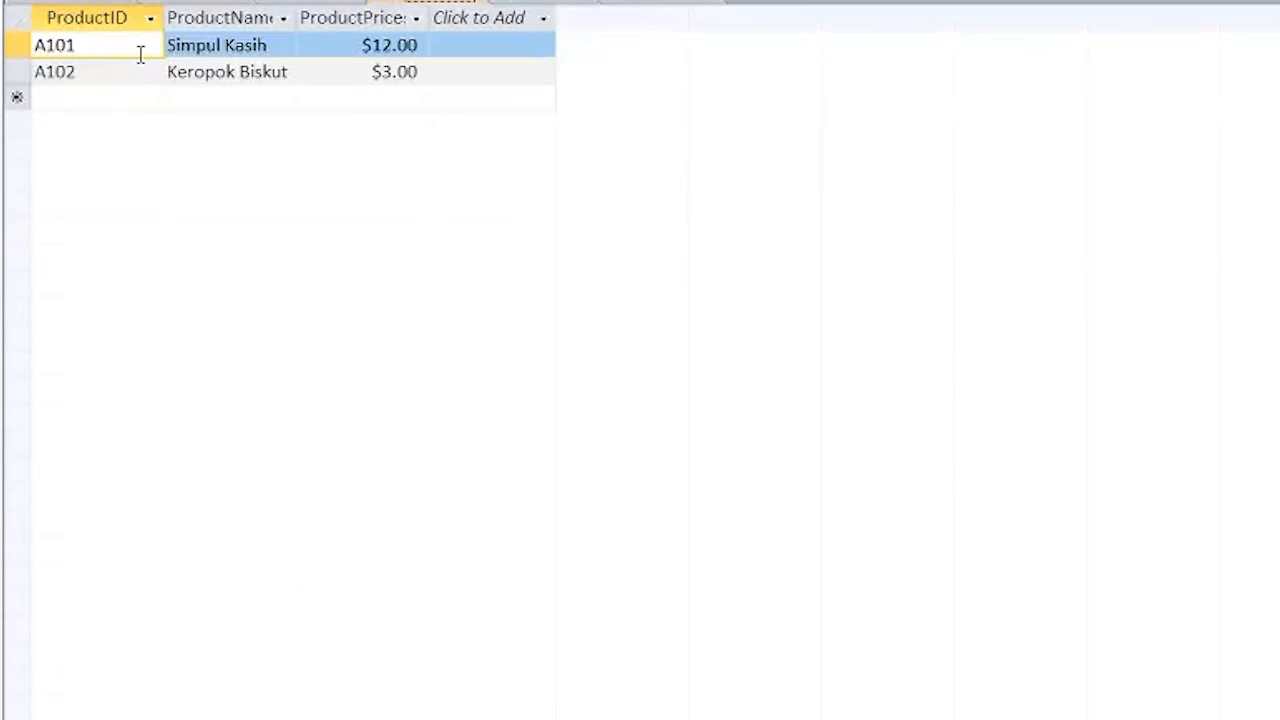
{"action": "left_click", "coordinate": [85, 3]}
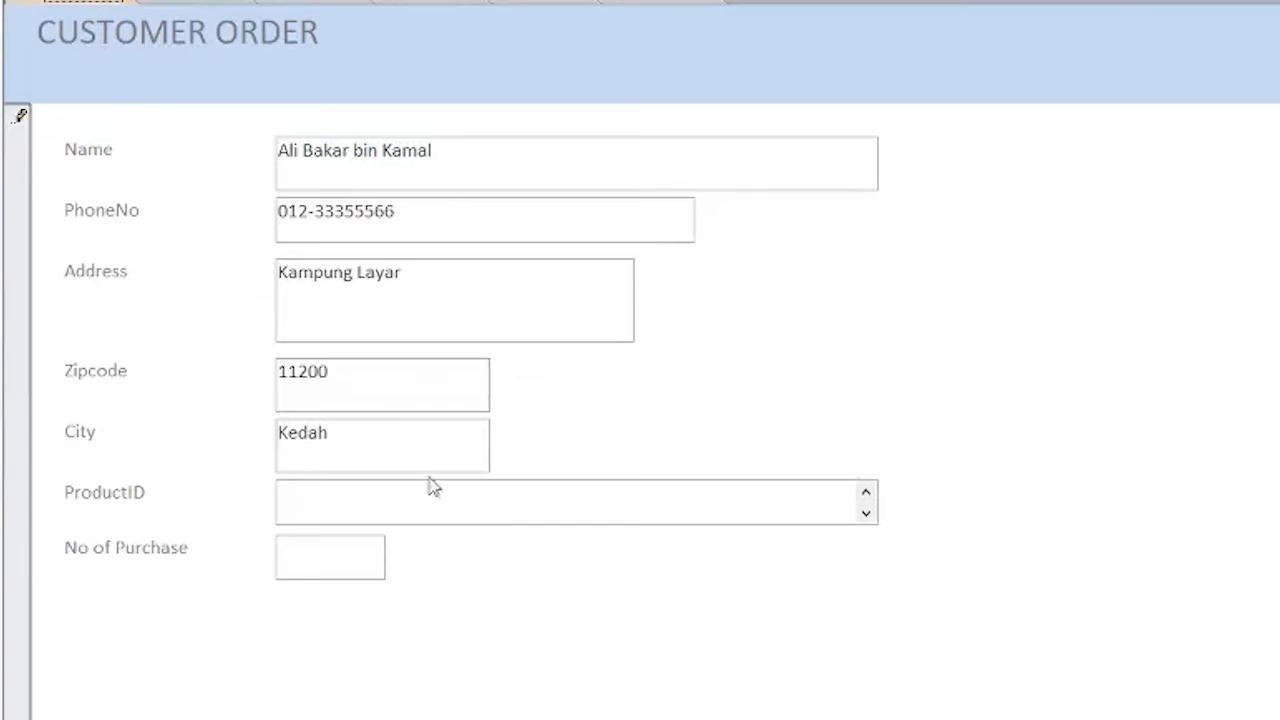
{"action": "left_click", "coordinate": [451, 503]}
{"action": "type", "text": "A10"}
{"action": "type", "text": "1"}
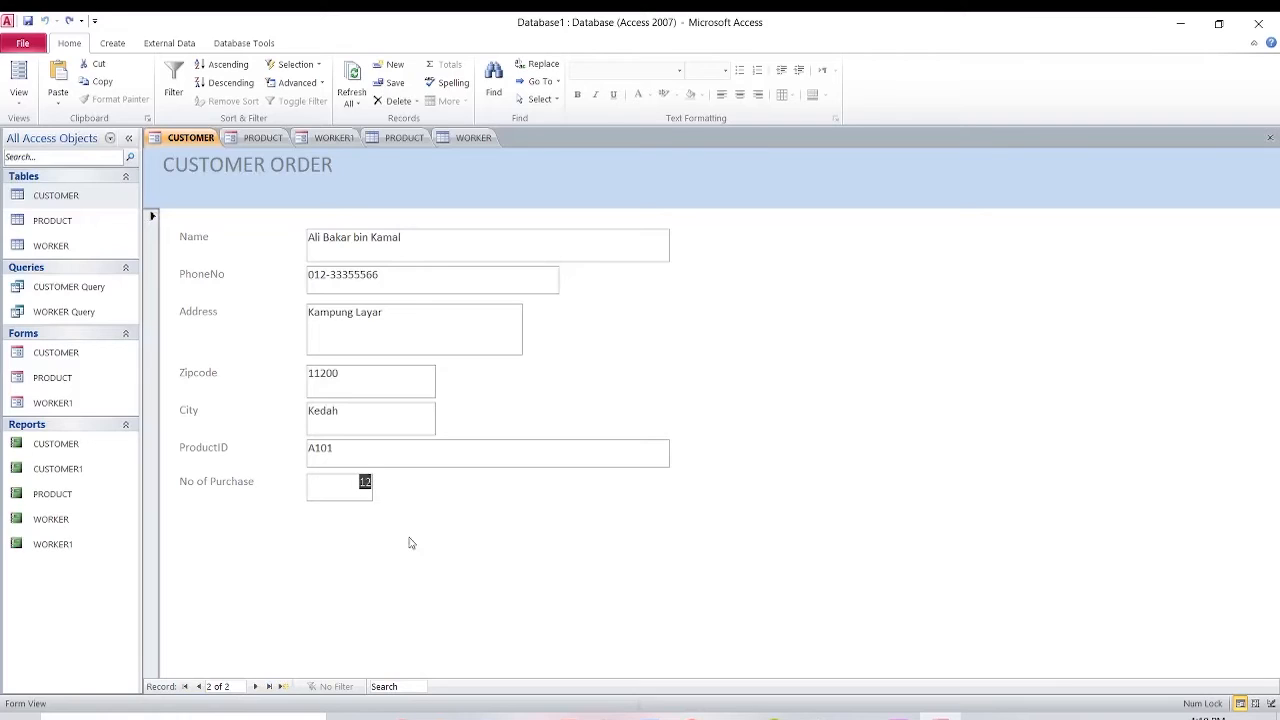
{"action": "key", "text": "BackSpace"}
{"action": "left_click", "coordinate": [258, 687]}
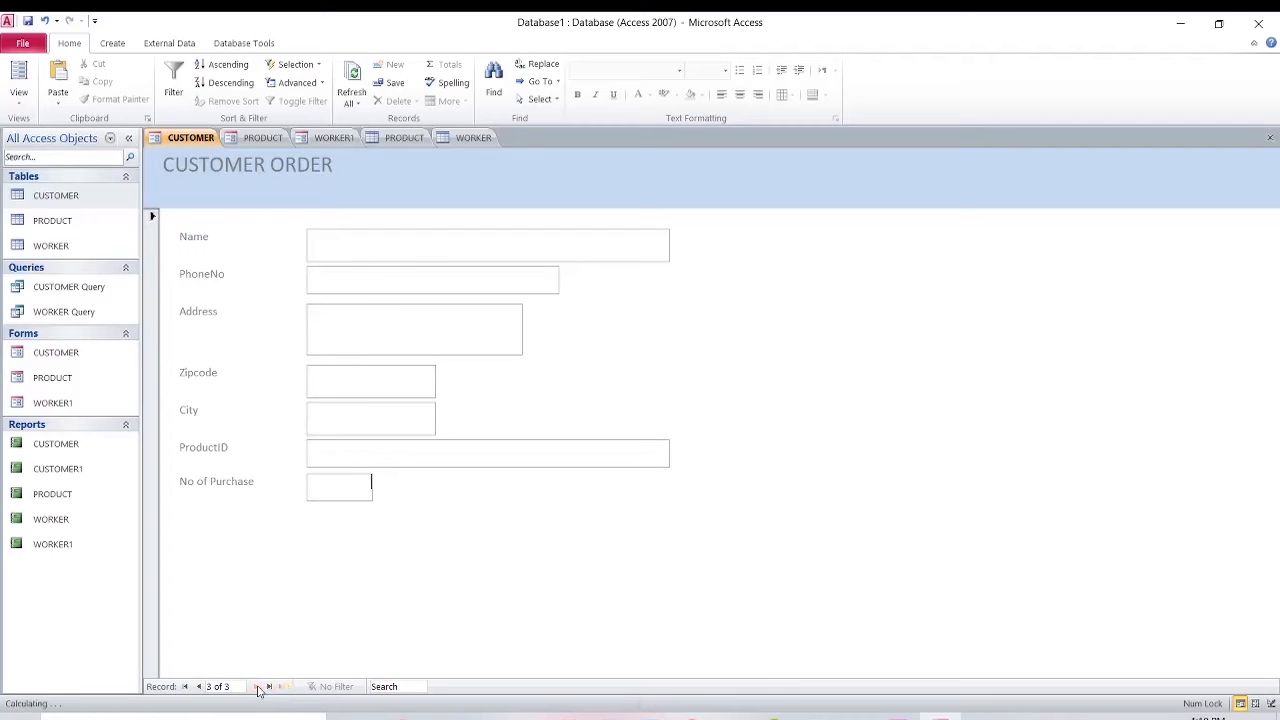
Open the CUSTOMER table and check the new customer's saved values.
{"action": "double_click", "coordinate": [90, 200]}
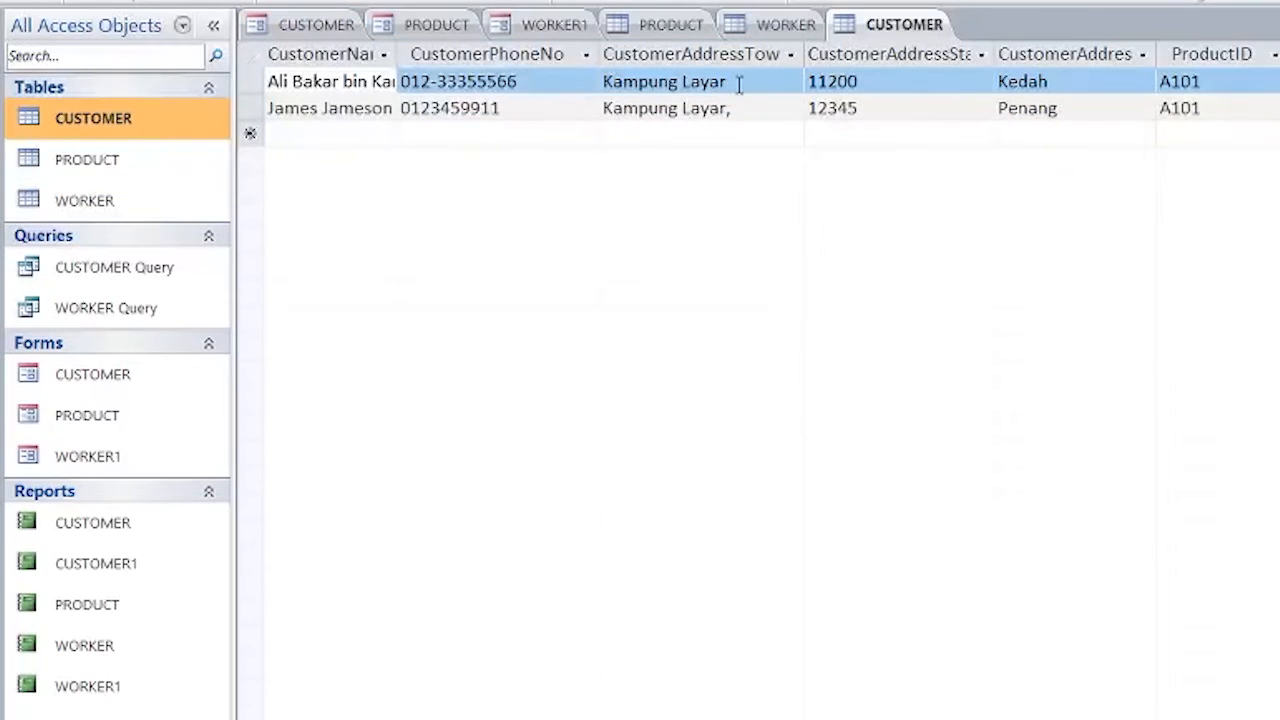
{"action": "left_click", "coordinate": [810, 116]}
{"action": "key", "text": "Left"}
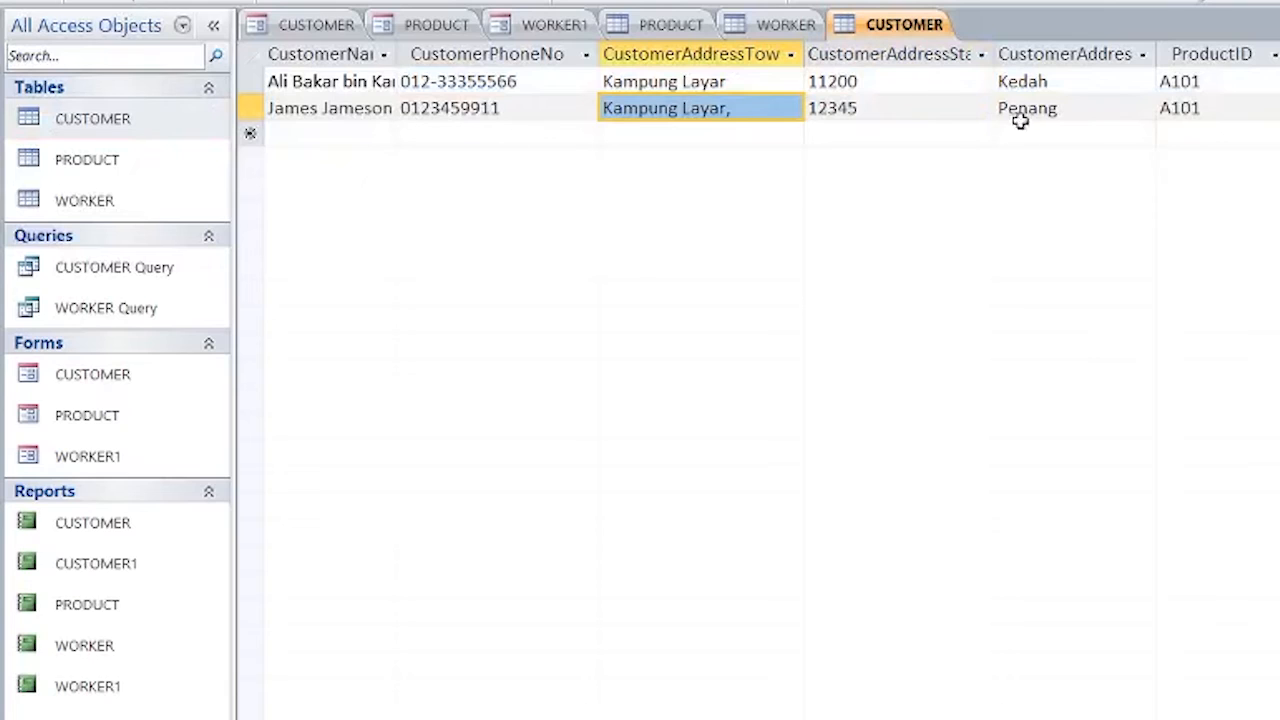
{"action": "double_click", "coordinate": [966, 86]}
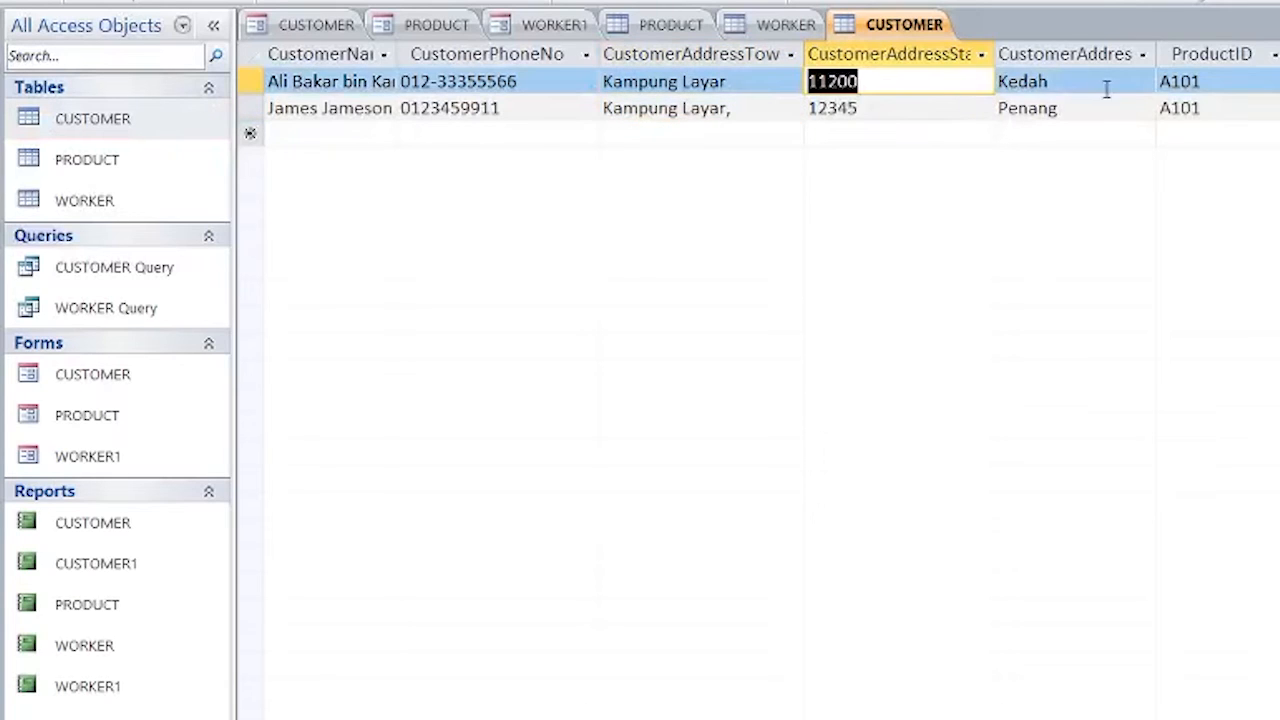
{"action": "key", "text": "Tab"}
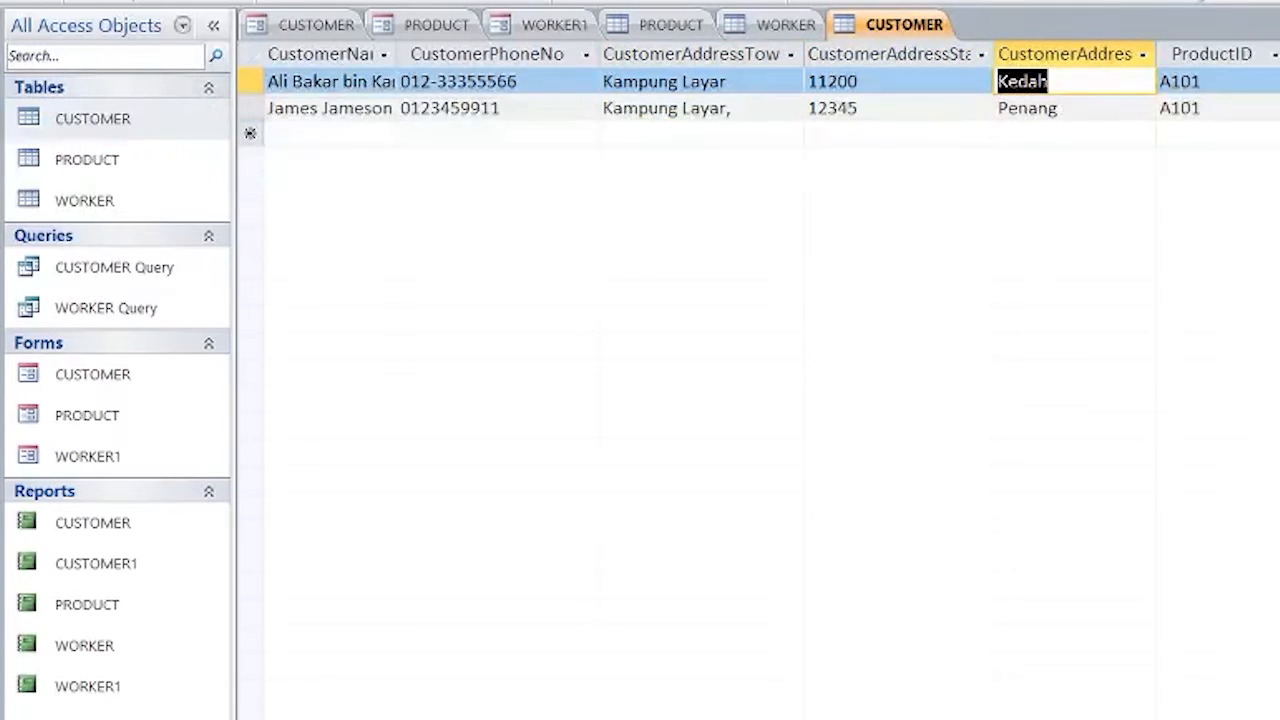
{"action": "left_click", "coordinate": [1040, 82]}
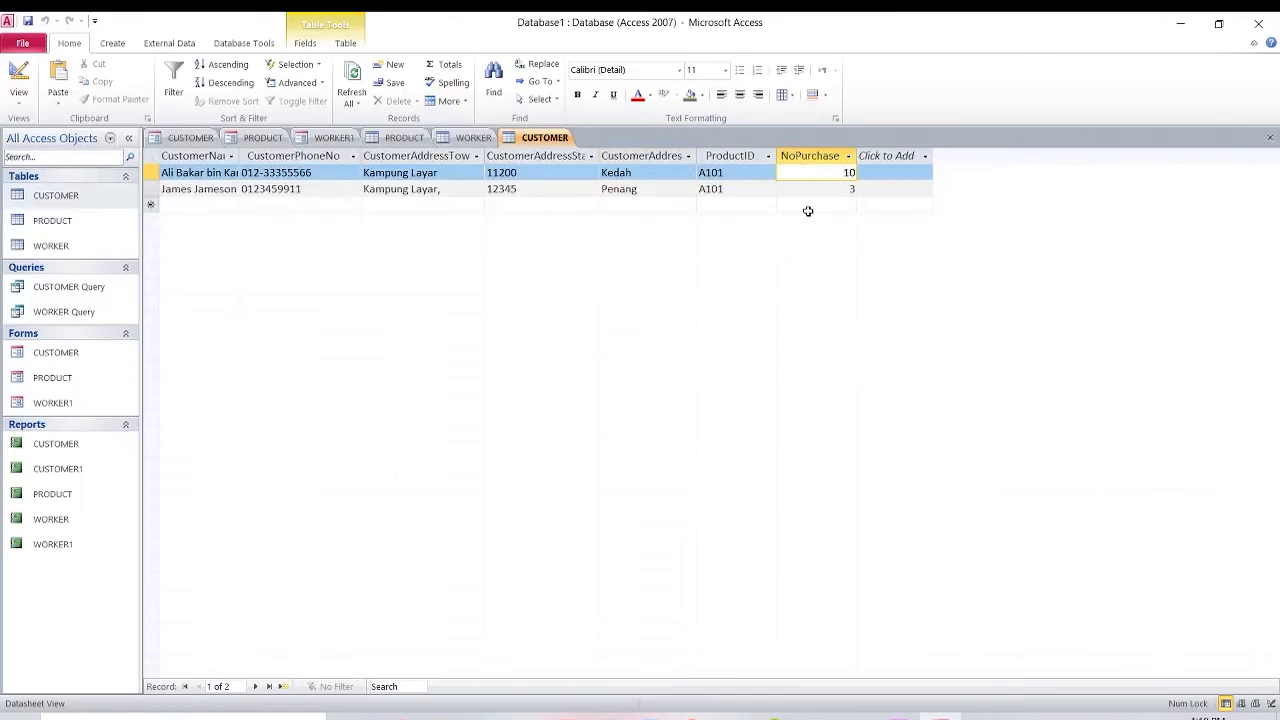
Review the WORKER and PRODUCT tables, inspecting worker 1003's phone and address, then return to WORKER INFO.
{"action": "left_click", "coordinate": [332, 138]}
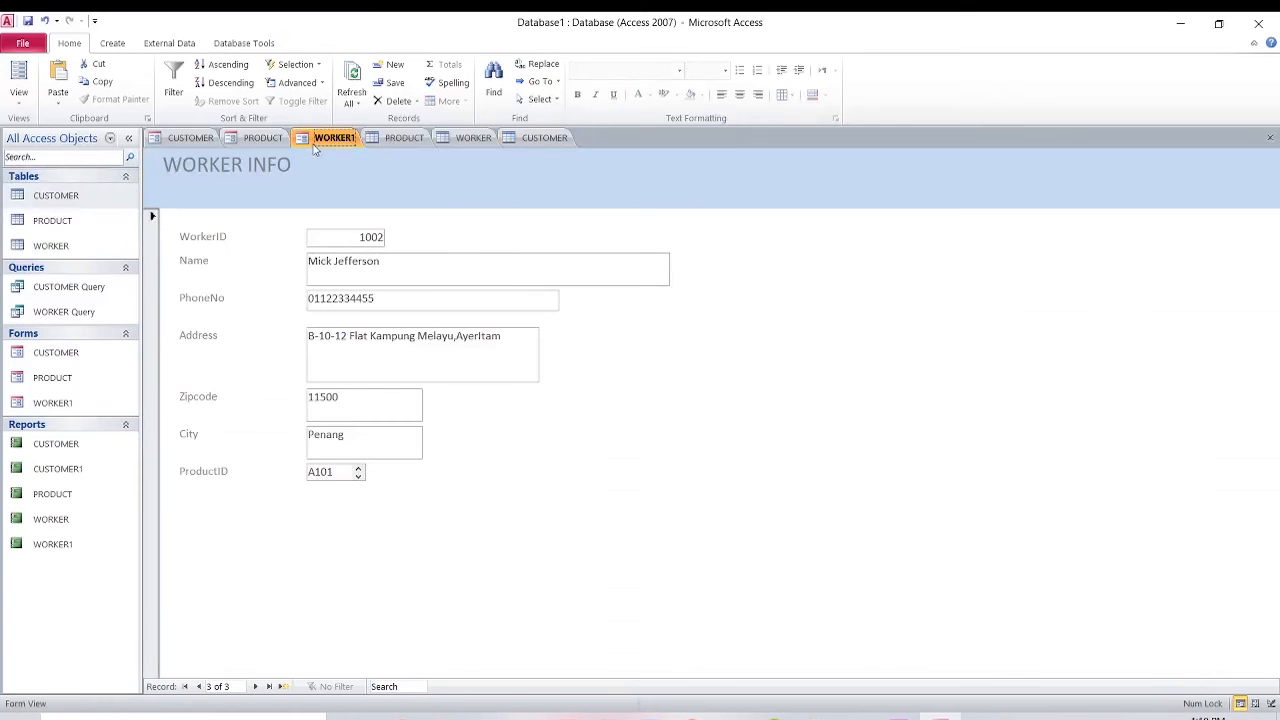
{"action": "left_click", "coordinate": [476, 140]}
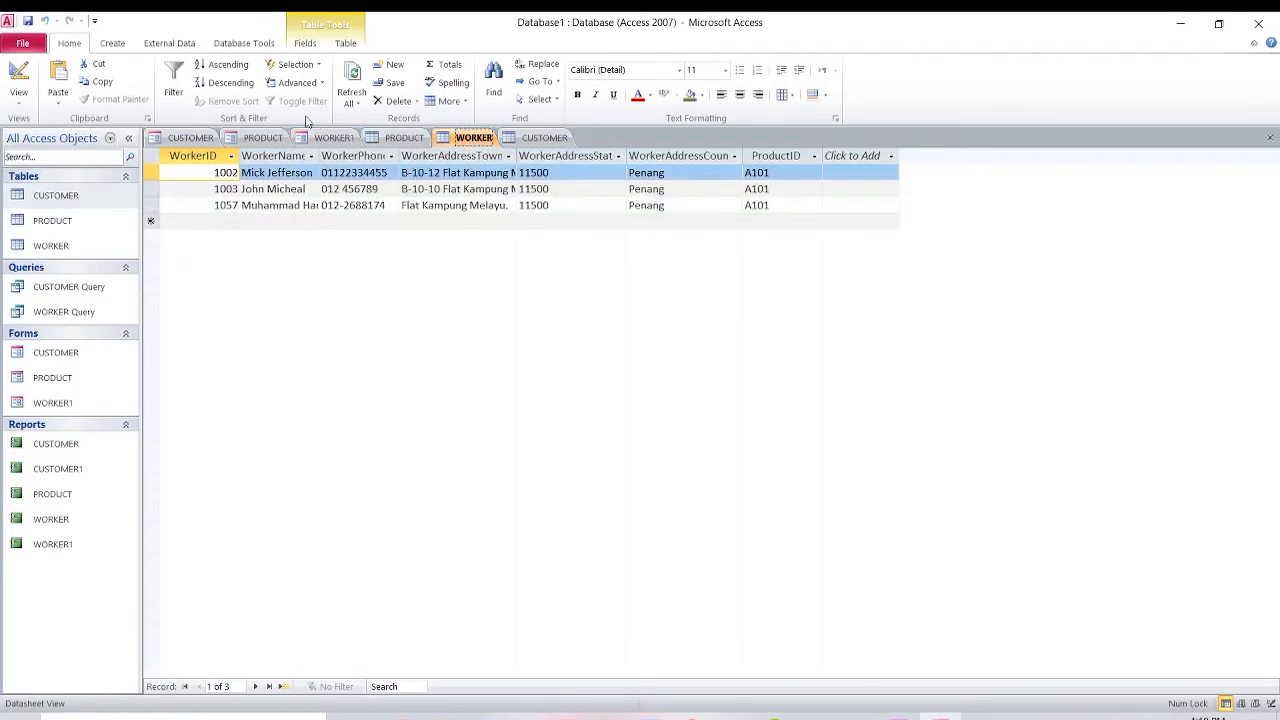
{"action": "left_click", "coordinate": [405, 139]}
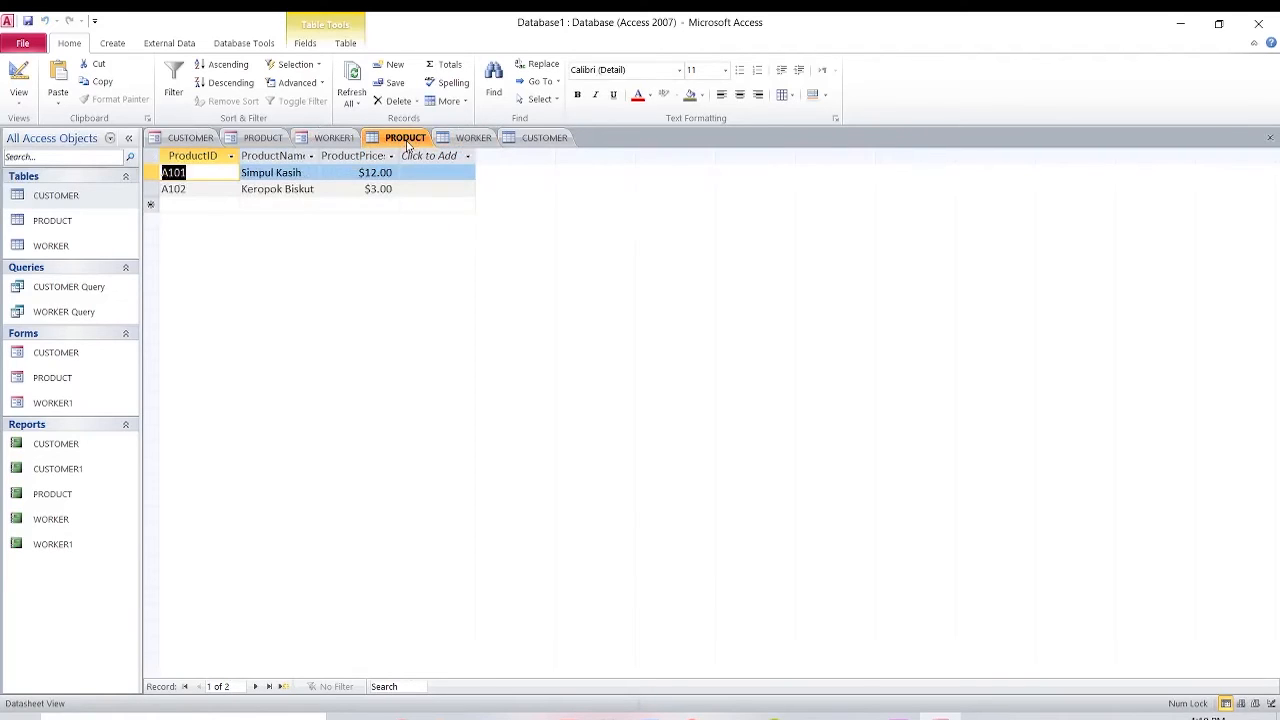
{"action": "left_click", "coordinate": [324, 140]}
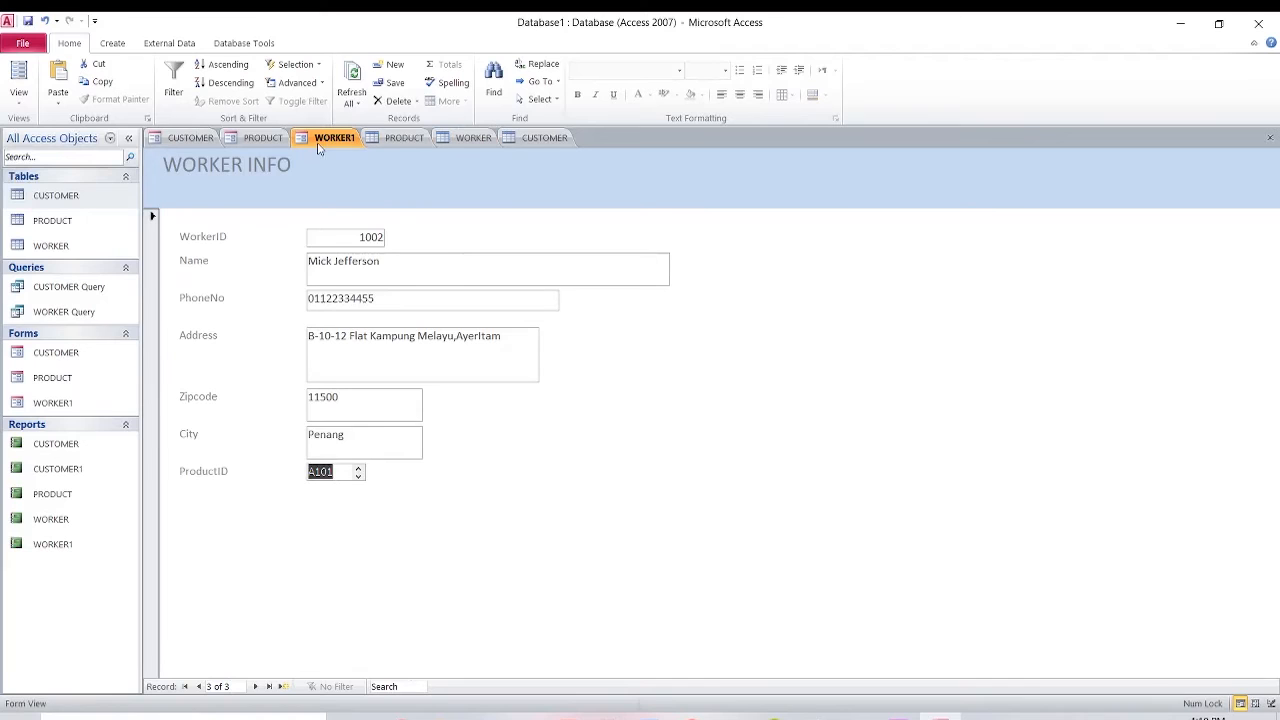
{"action": "left_click", "coordinate": [462, 137]}
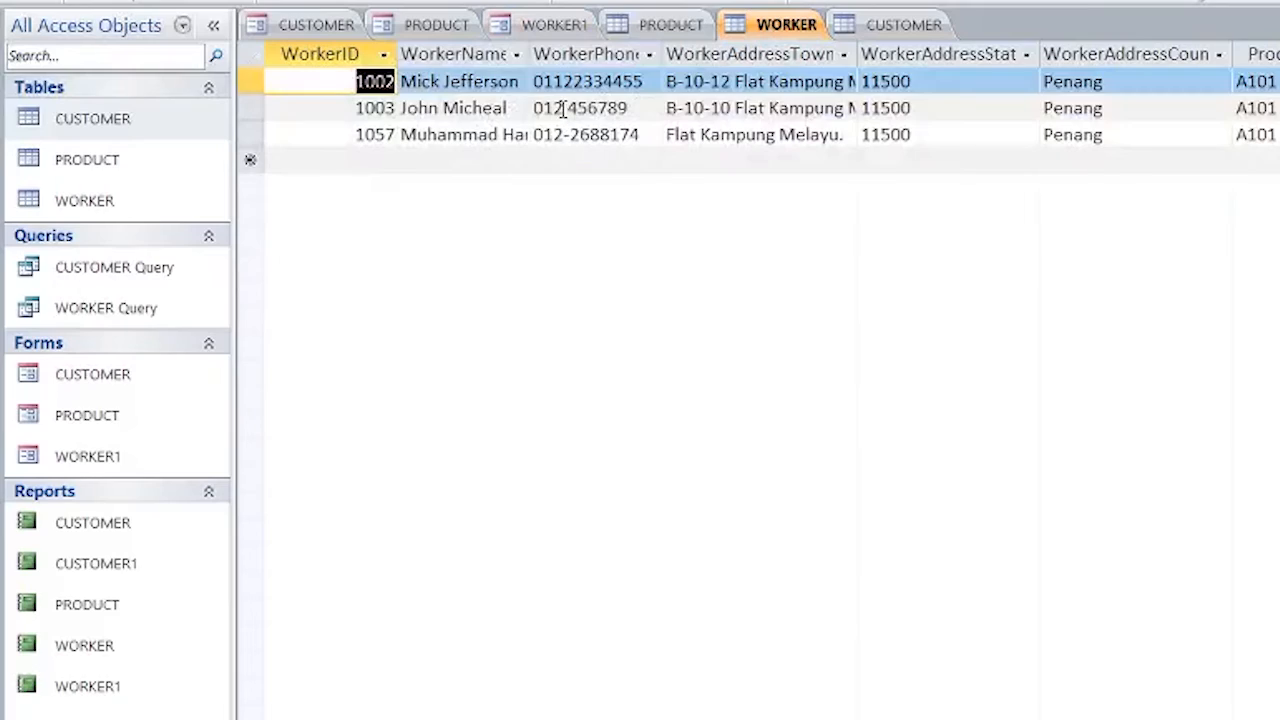
{"action": "double_click", "coordinate": [333, 189]}
{"action": "double_click", "coordinate": [775, 108]}
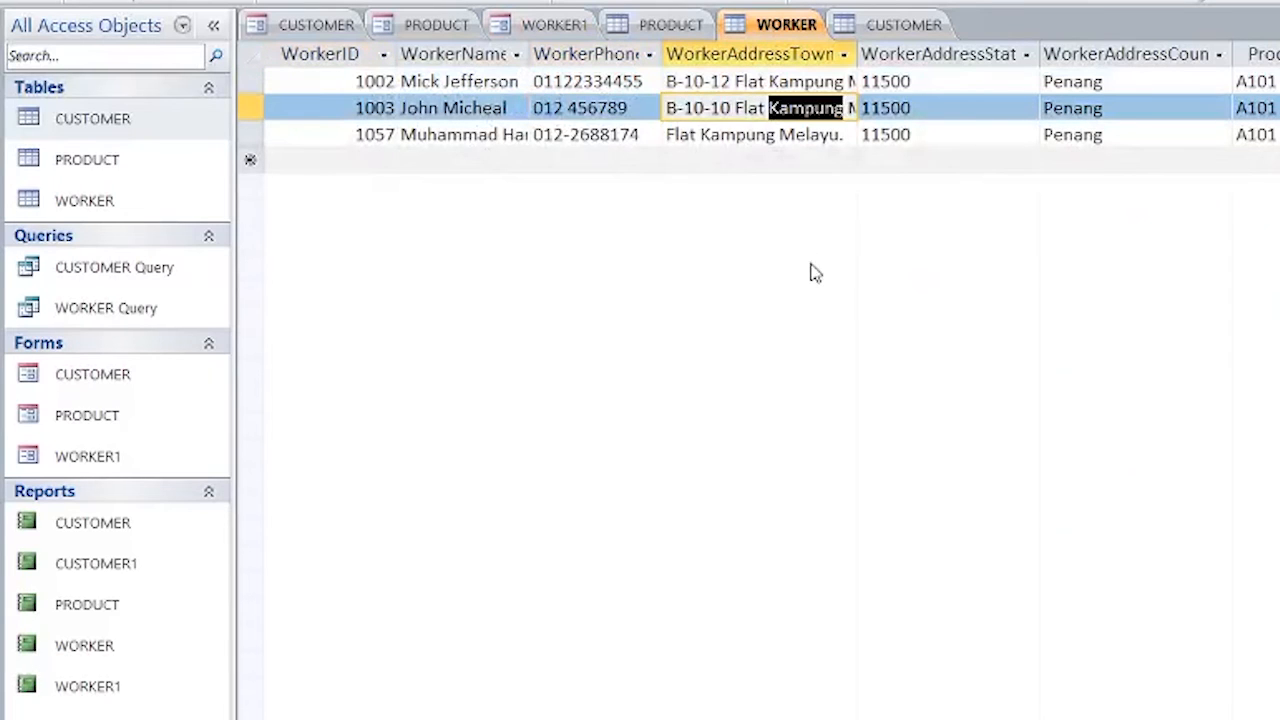
{"action": "left_click", "coordinate": [530, 24]}
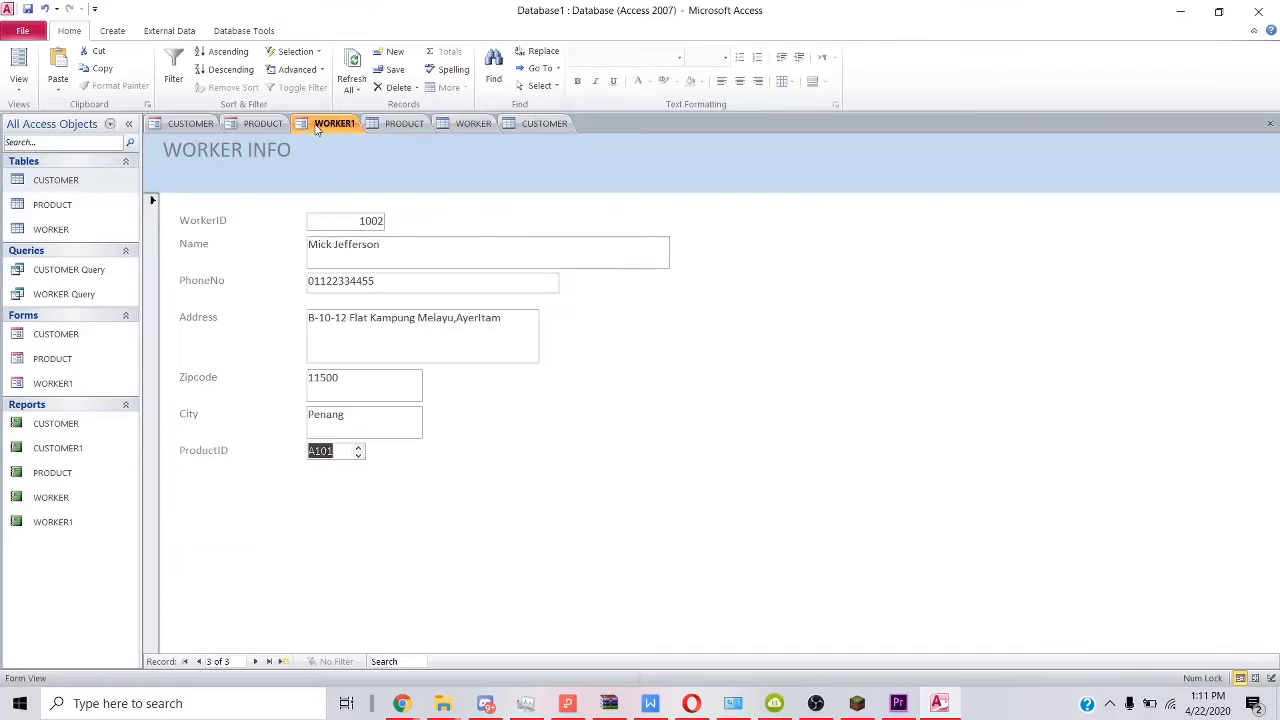
On worker 1003, hyphenate the phone number, append 00, and change the address unit digit to 3.
{"action": "left_click", "coordinate": [199, 661]}
{"action": "left_click", "coordinate": [199, 661]}
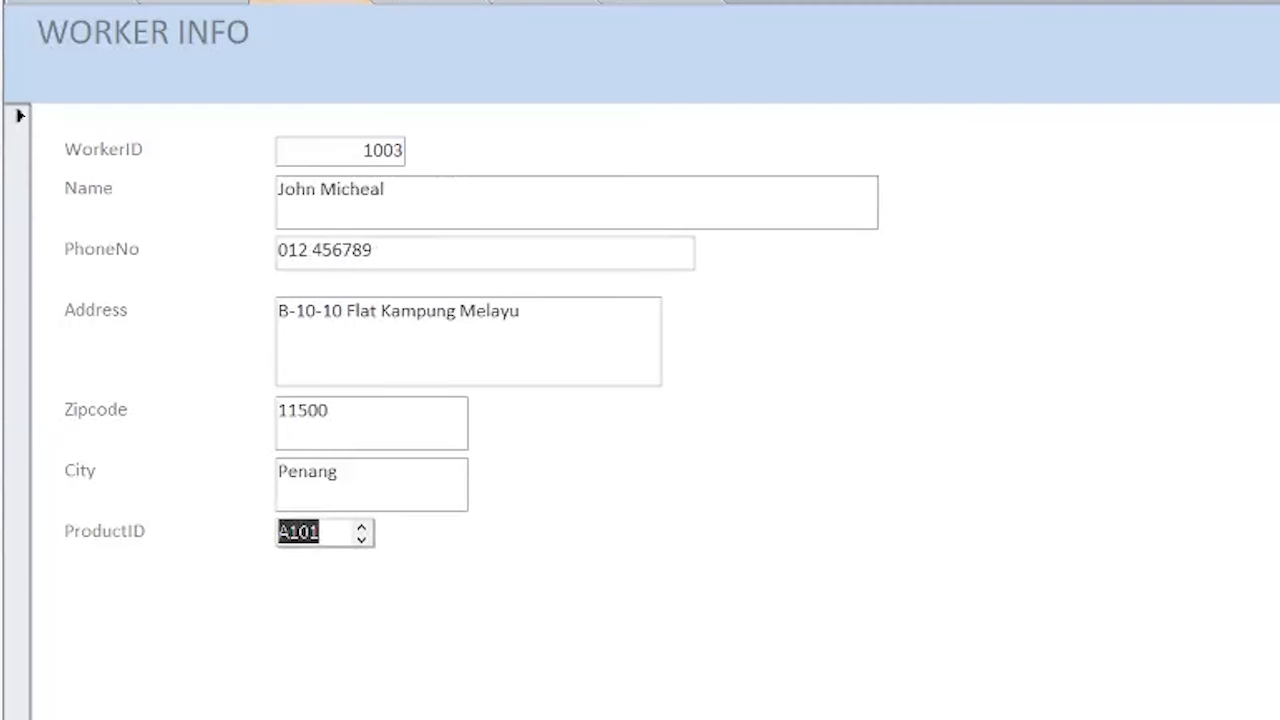
{"action": "double_click", "coordinate": [320, 250]}
{"action": "left_click", "coordinate": [314, 250]}
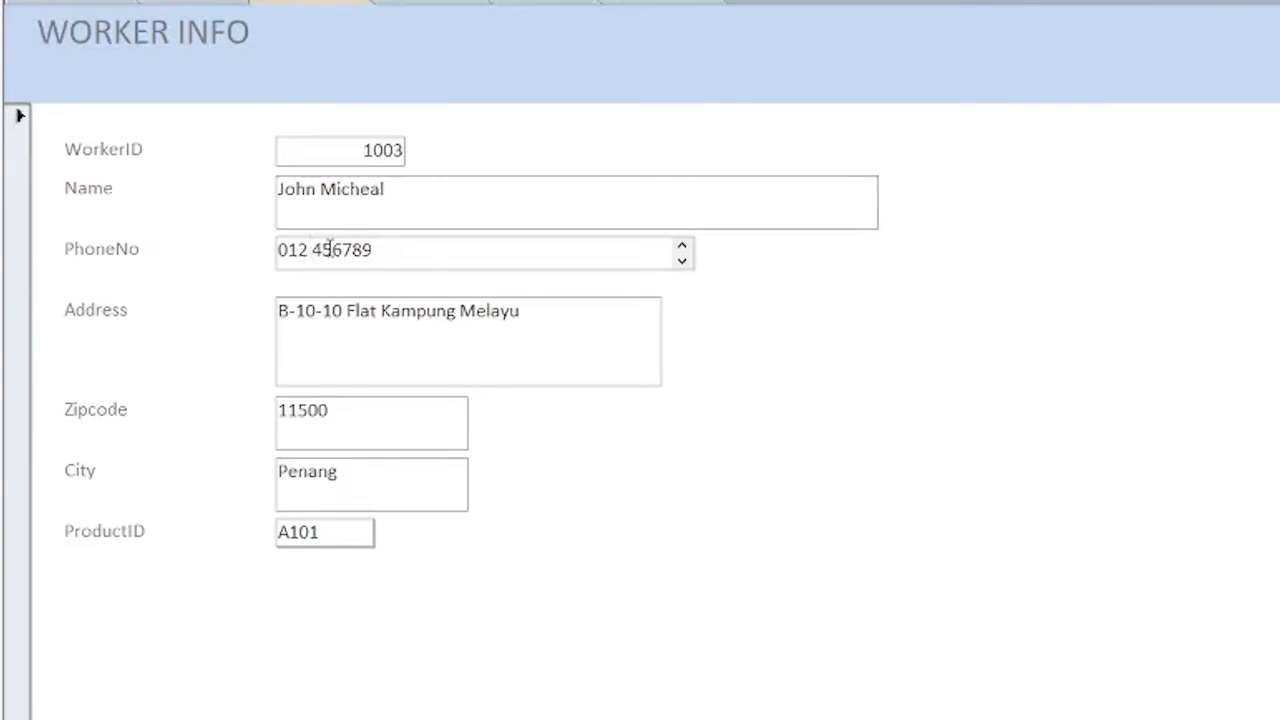
{"action": "key", "text": "BackSpace"}
{"action": "type", "text": "-"}
{"action": "key", "text": "Right"}
{"action": "key", "text": "Right"}
{"action": "key", "text": "Right"}
{"action": "key", "text": "Right"}
{"action": "key", "text": "Right"}
{"action": "key", "text": "Right"}
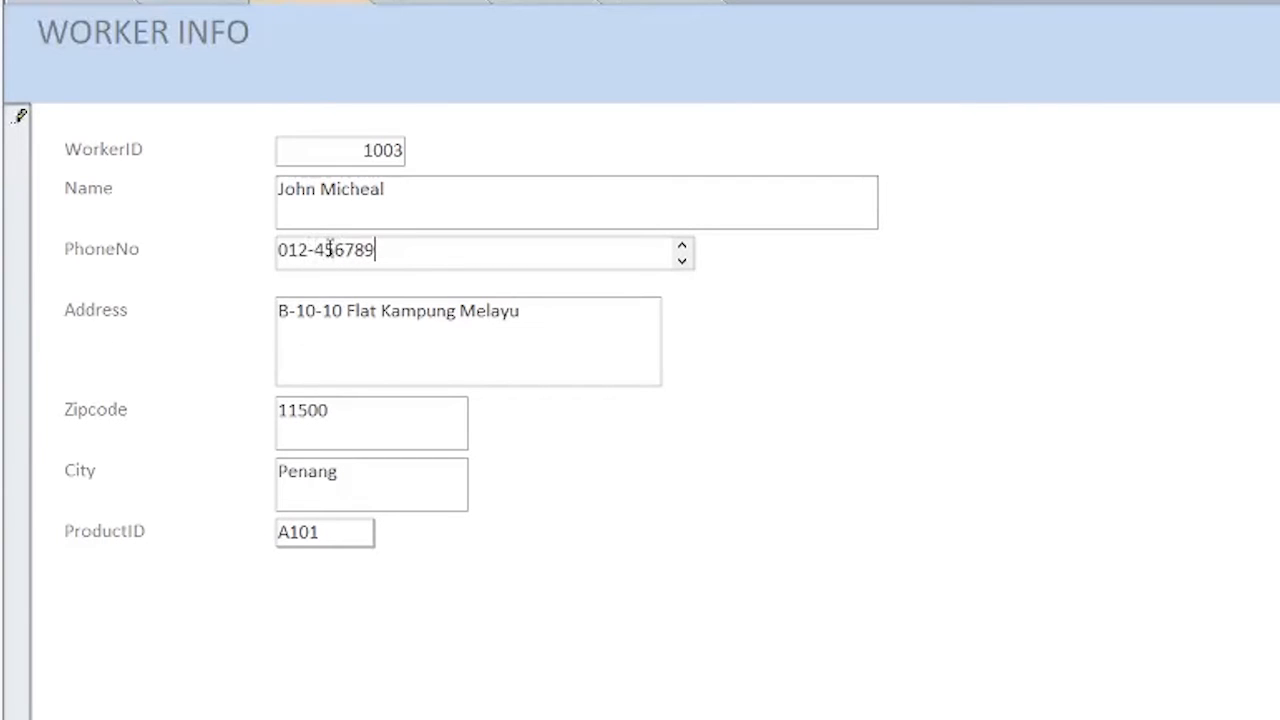
{"action": "type", "text": "00"}
{"action": "left_click", "coordinate": [335, 308]}
{"action": "key", "text": "BackSpace"}
{"action": "type", "text": "3"}
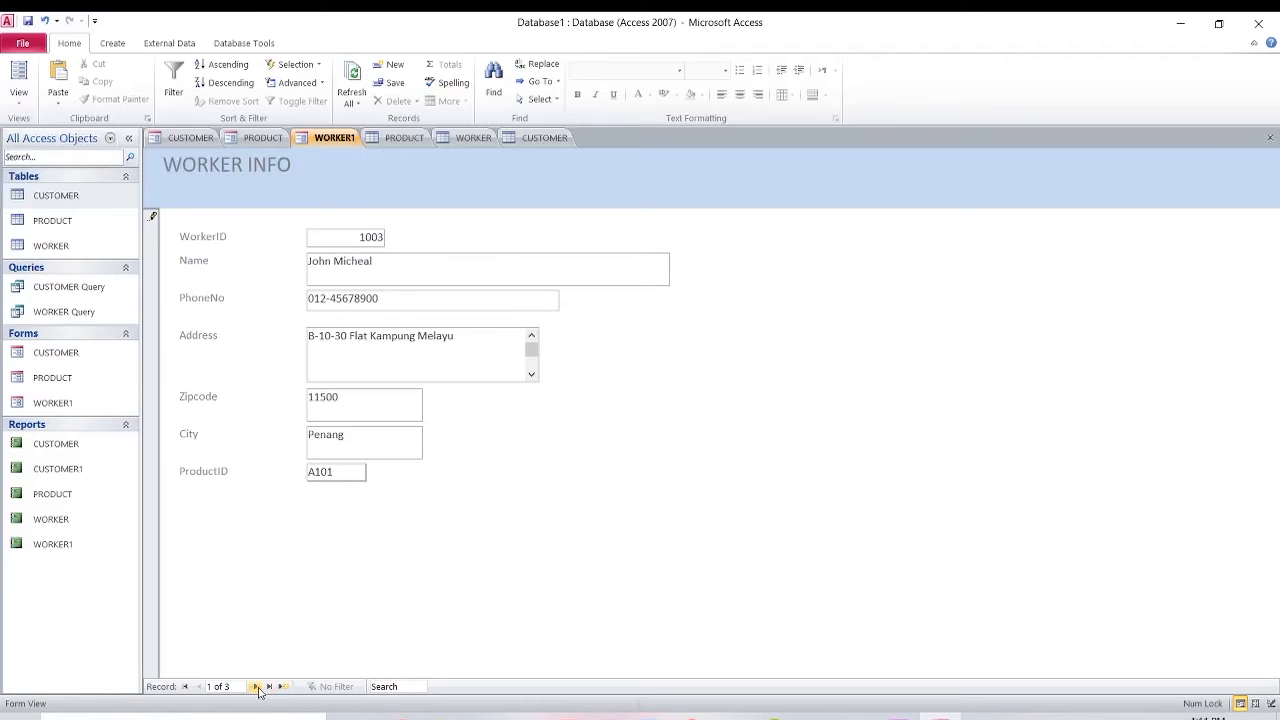
Save worker 1003's record and check its updated phone and address cells in the WORKER datasheet.
{"action": "left_click", "coordinate": [256, 688]}
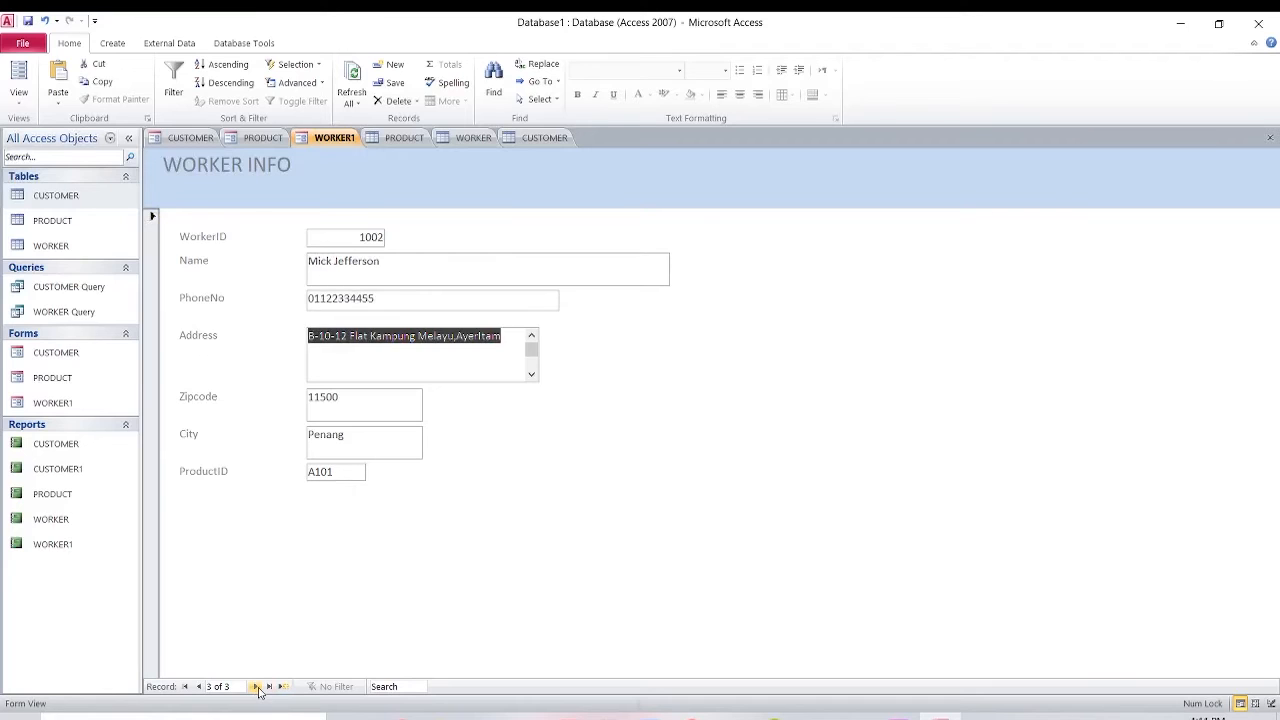
{"action": "left_click", "coordinate": [466, 140]}
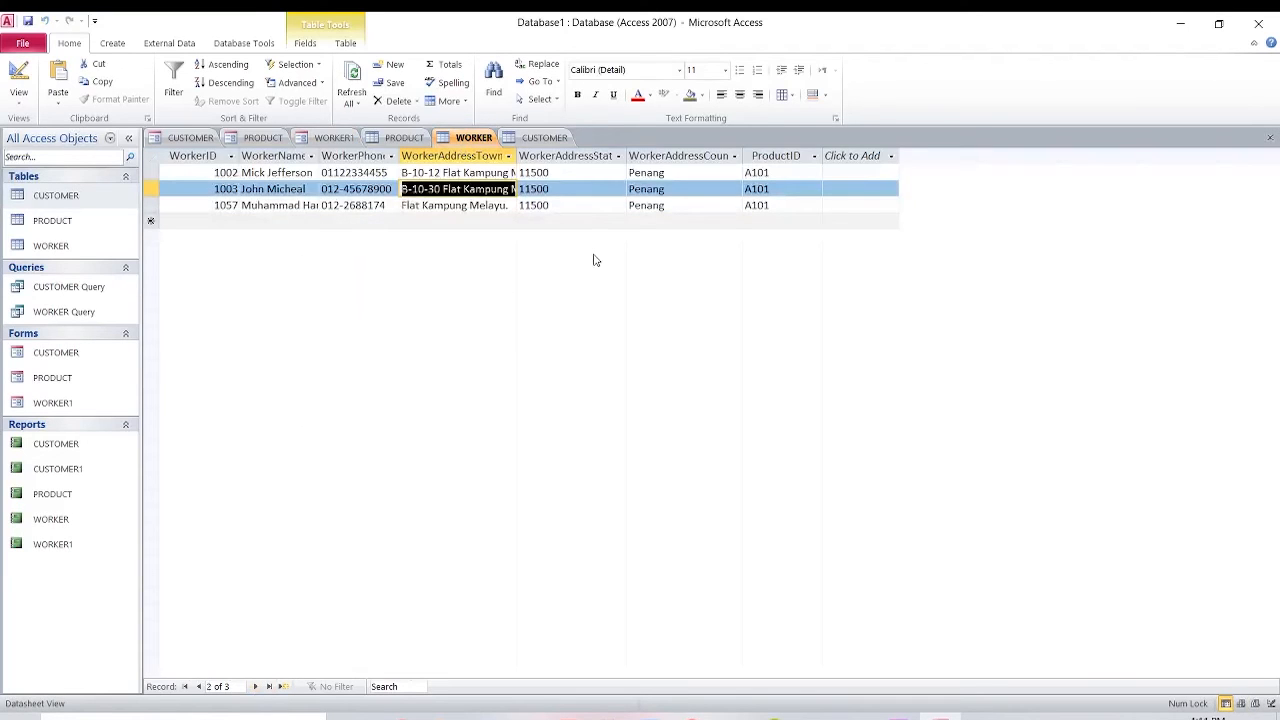
{"action": "key", "text": "Tab"}
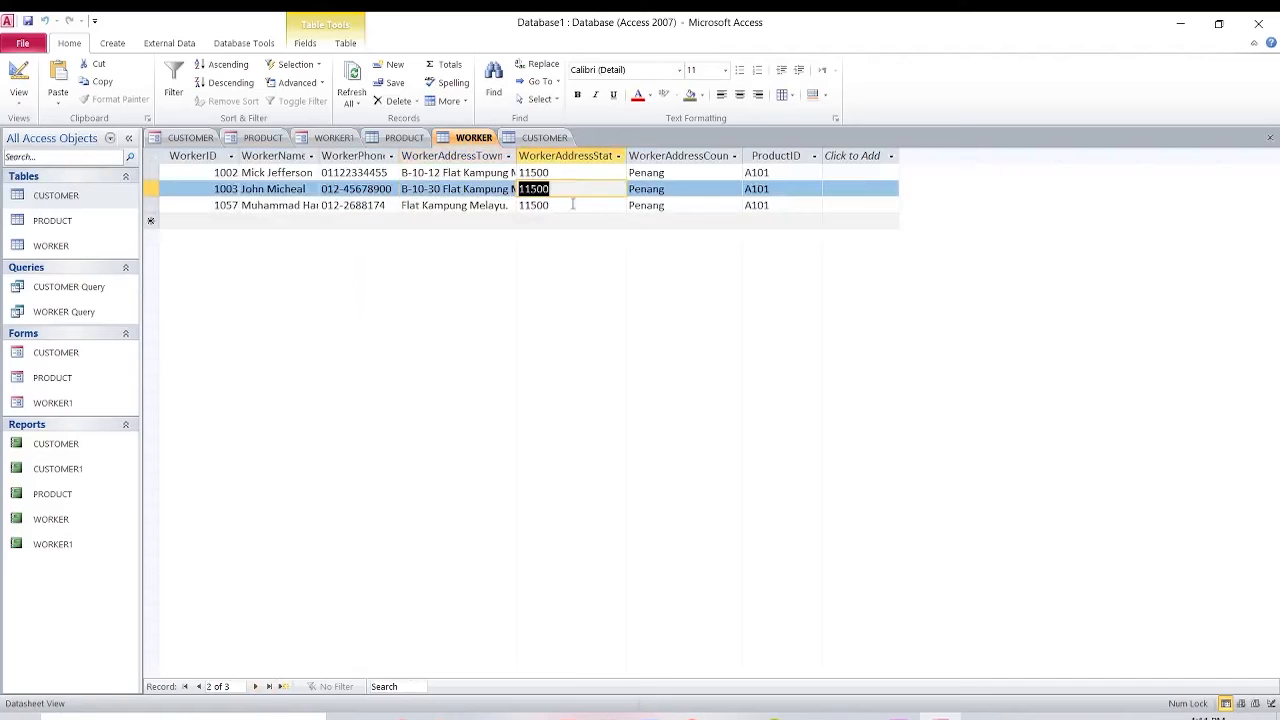
{"action": "left_click", "coordinate": [307, 189]}
{"action": "left_click", "coordinate": [338, 190]}
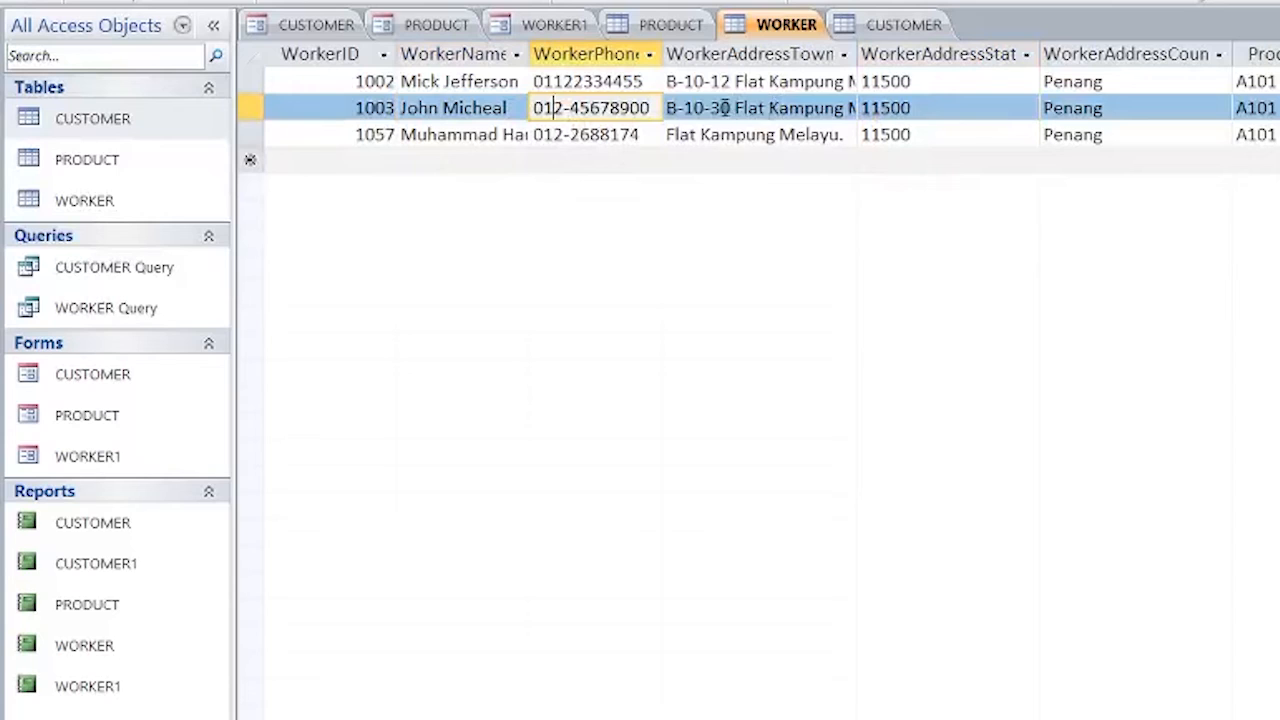
{"action": "left_click", "coordinate": [724, 108]}
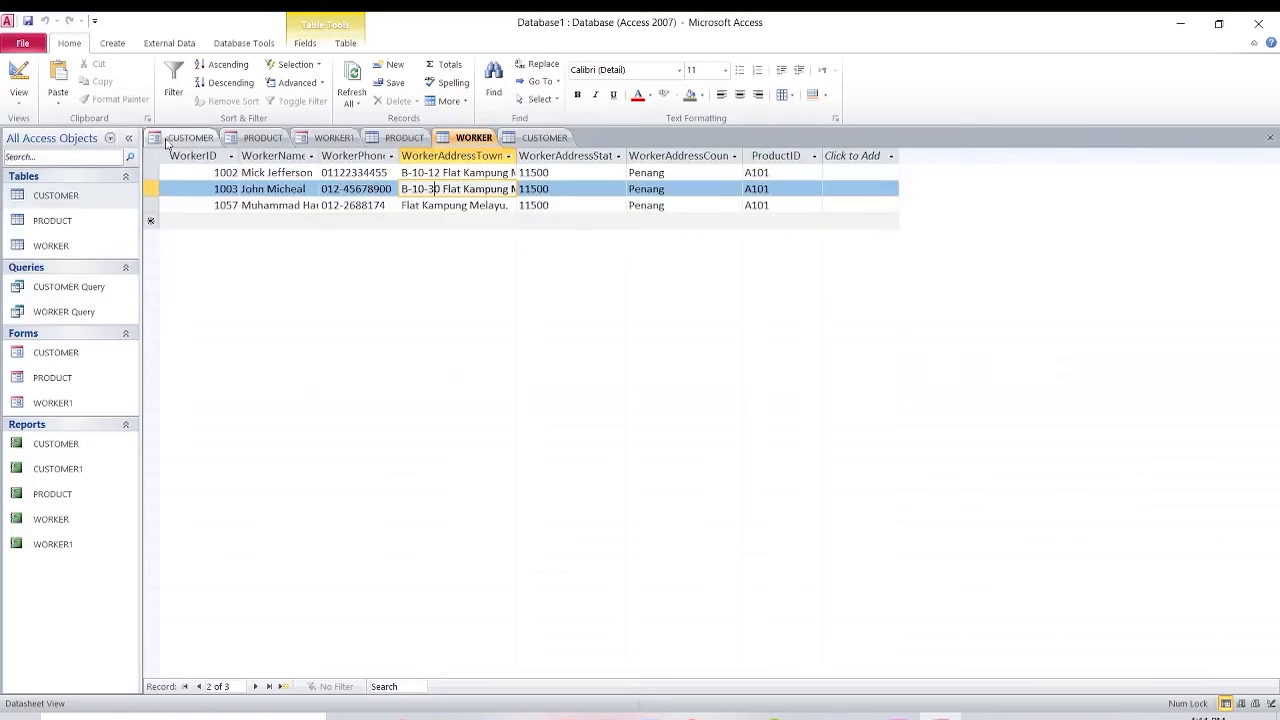
Look through the CUSTOMER order, PRODUCT info and WORKER1 entry forms in turn.
{"action": "left_click", "coordinate": [305, 30]}
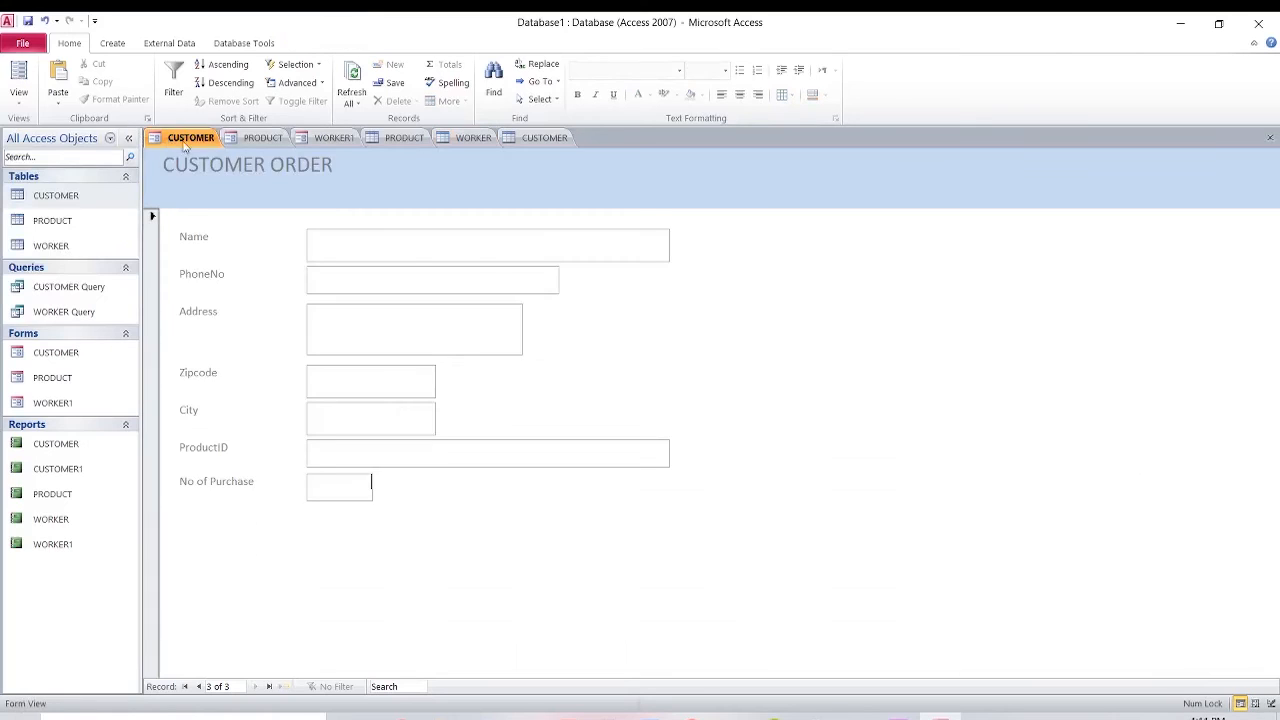
{"action": "left_click", "coordinate": [255, 139]}
{"action": "left_click", "coordinate": [305, 138]}
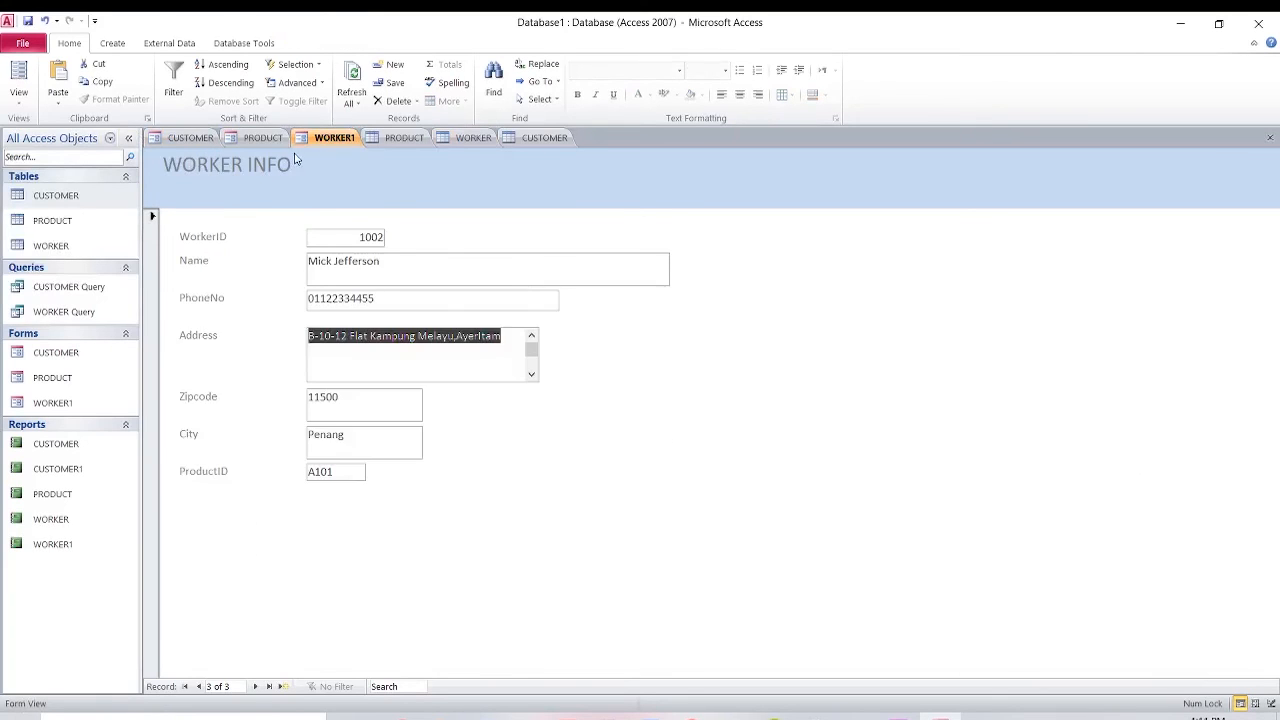
{"action": "left_click", "coordinate": [262, 138]}
{"action": "left_click", "coordinate": [190, 138]}
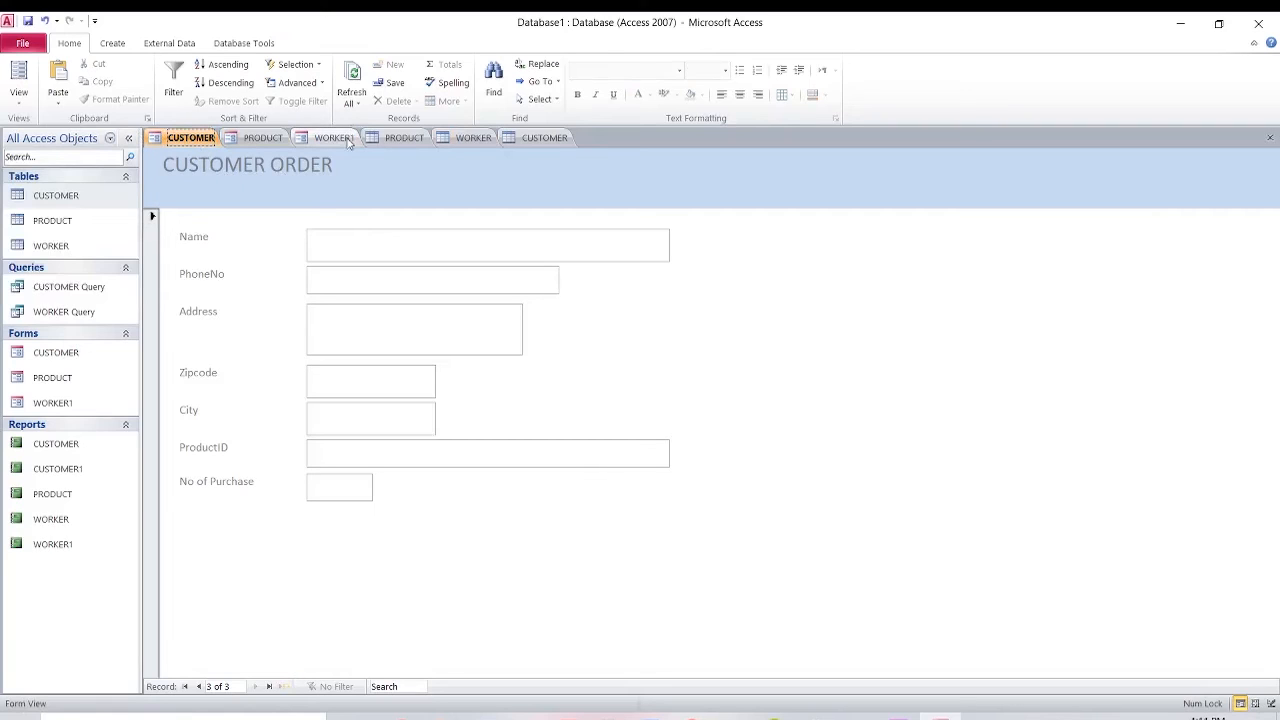
{"action": "left_click", "coordinate": [254, 139]}
{"action": "left_click", "coordinate": [322, 142]}
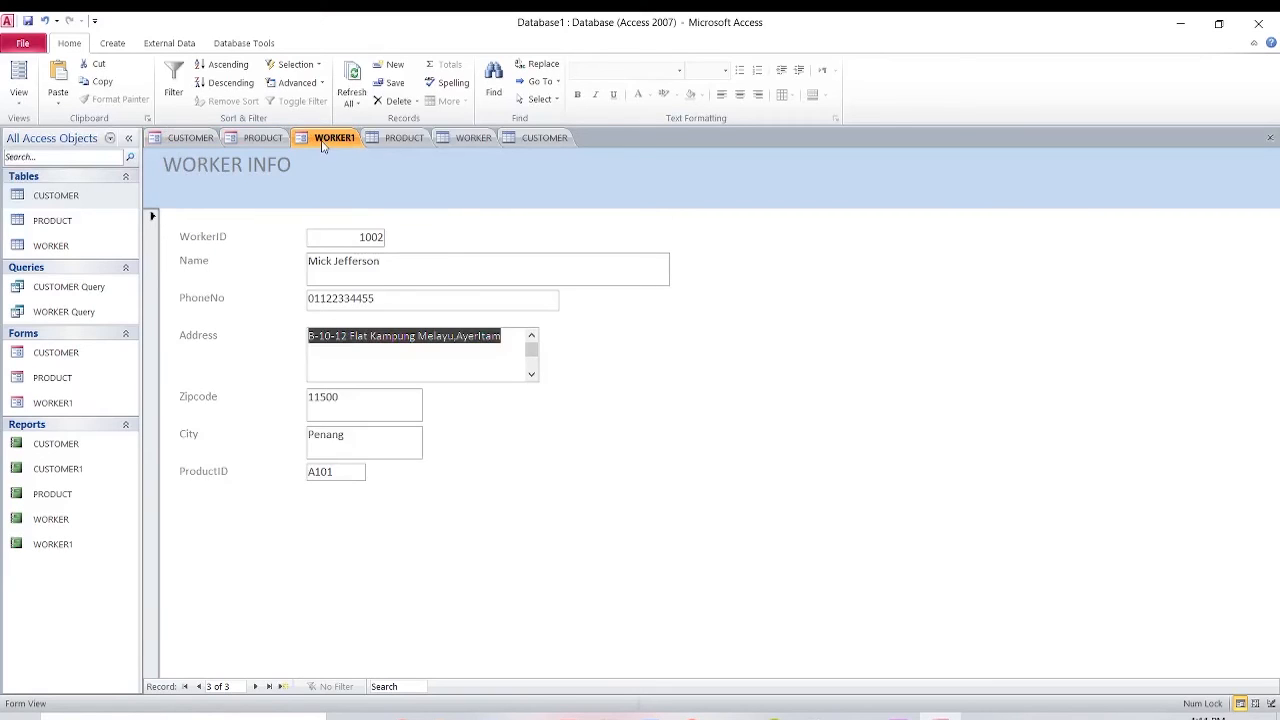
Start a new blank record in the worker form, then revisit the PRODUCT and CUSTOMER forms.
{"action": "left_click", "coordinate": [284, 687]}
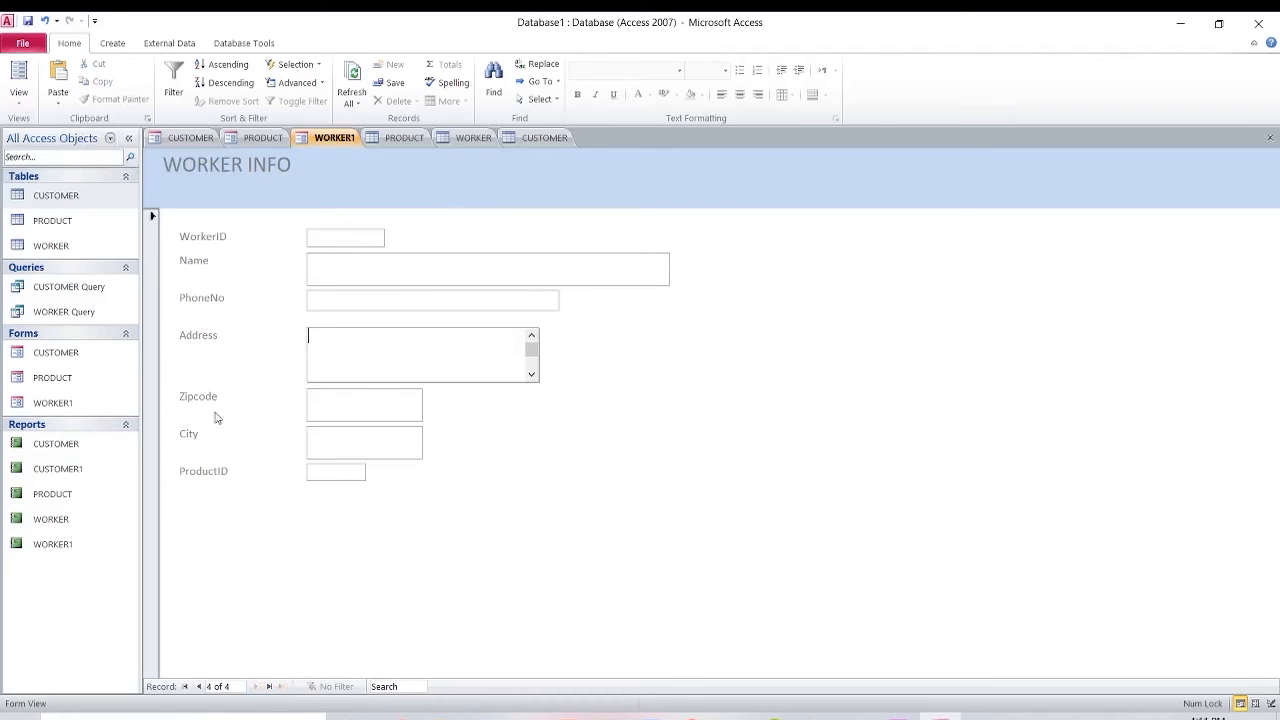
{"action": "left_click", "coordinate": [263, 137]}
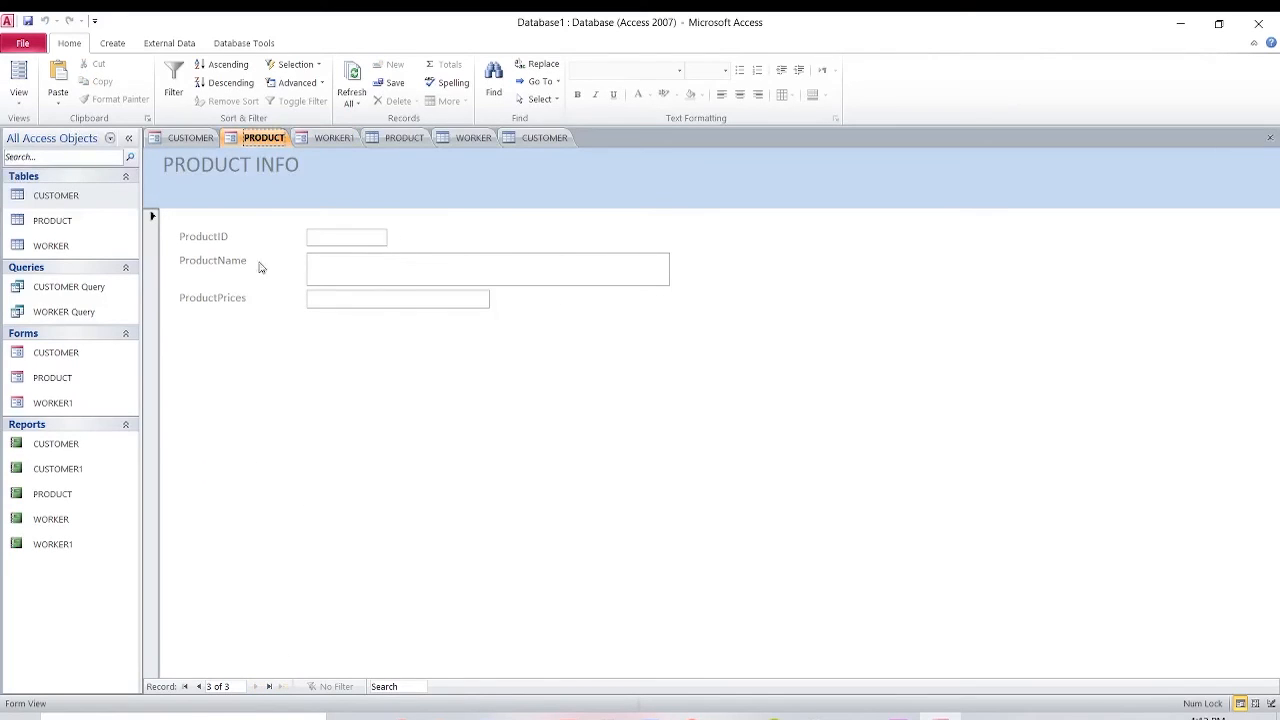
{"action": "left_click", "coordinate": [184, 141]}
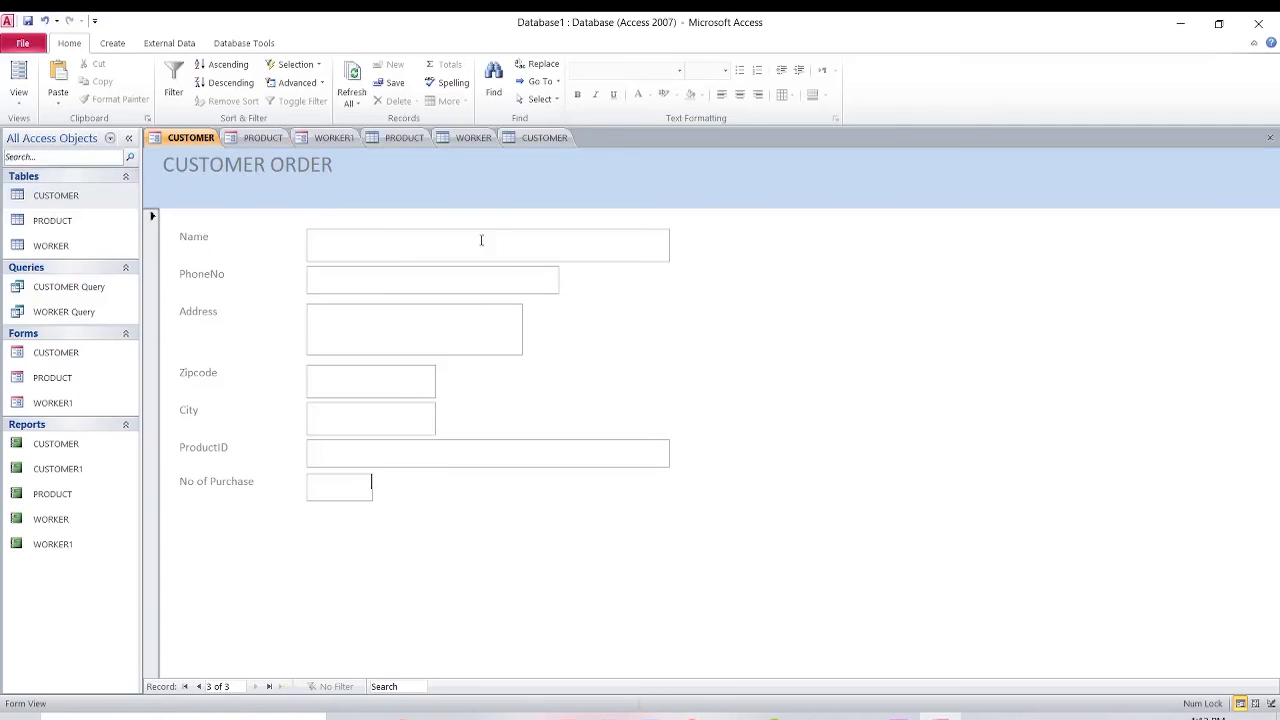
{"action": "left_click", "coordinate": [327, 140]}
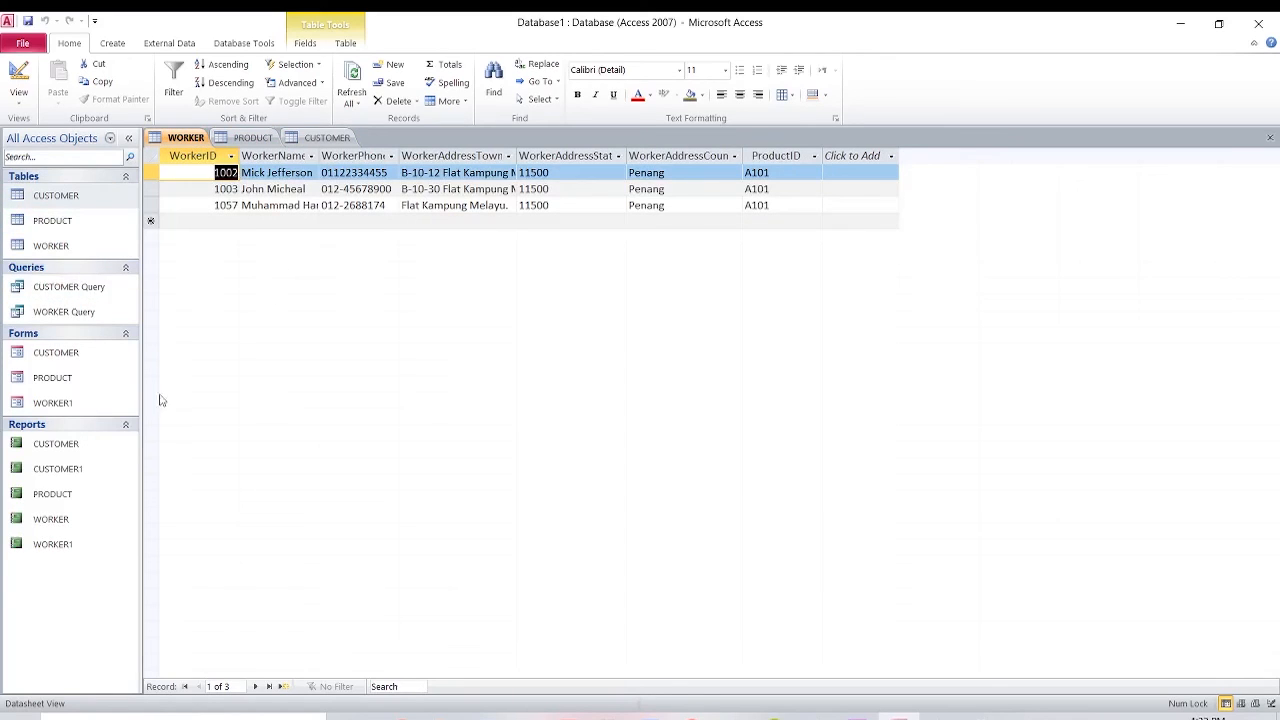
Open the CUSTOMER and PRODUCT reports, then view the WORKER, CUSTOMER and PRODUCT (A101, A102) tables.
{"action": "double_click", "coordinate": [89, 440]}
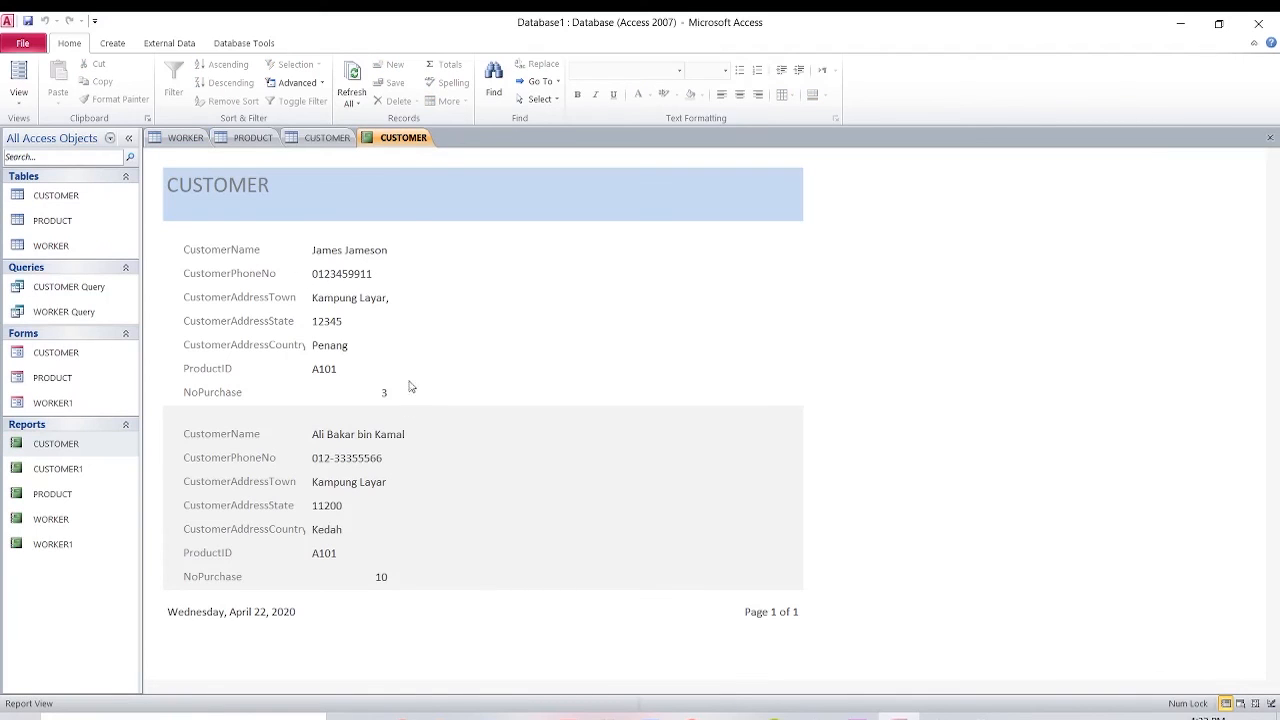
{"action": "left_click", "coordinate": [182, 139]}
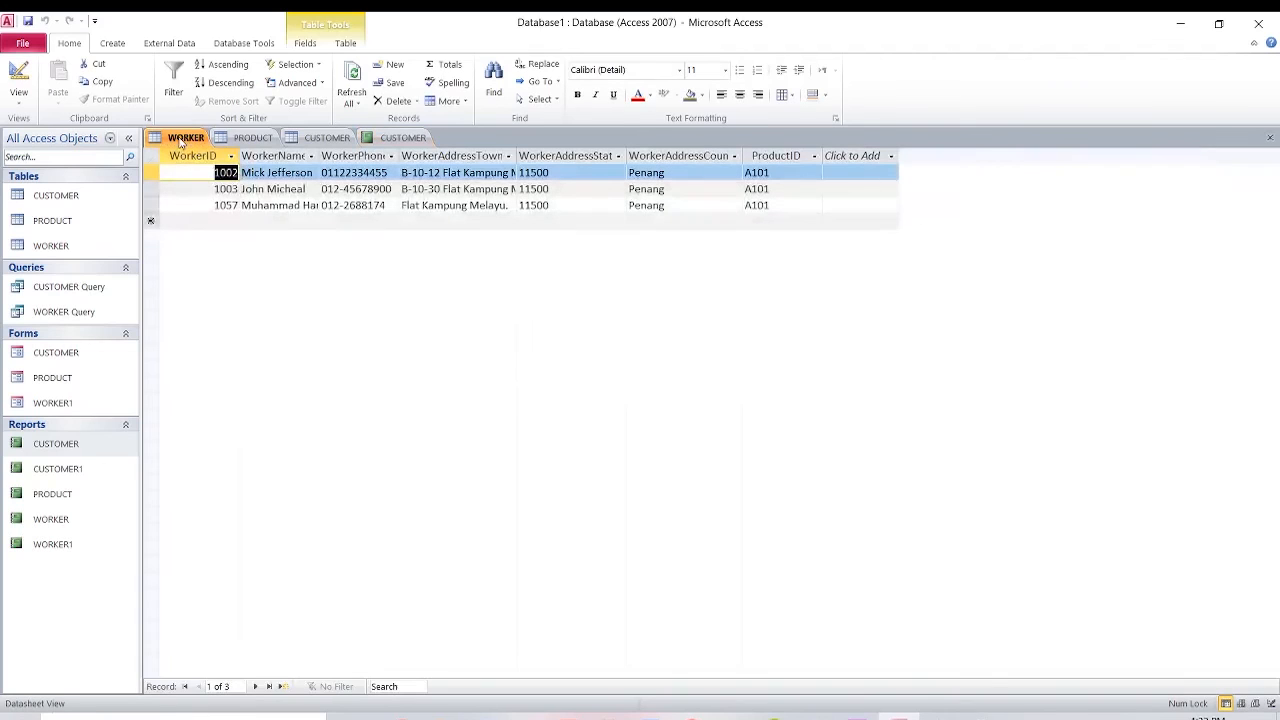
{"action": "left_click", "coordinate": [327, 139]}
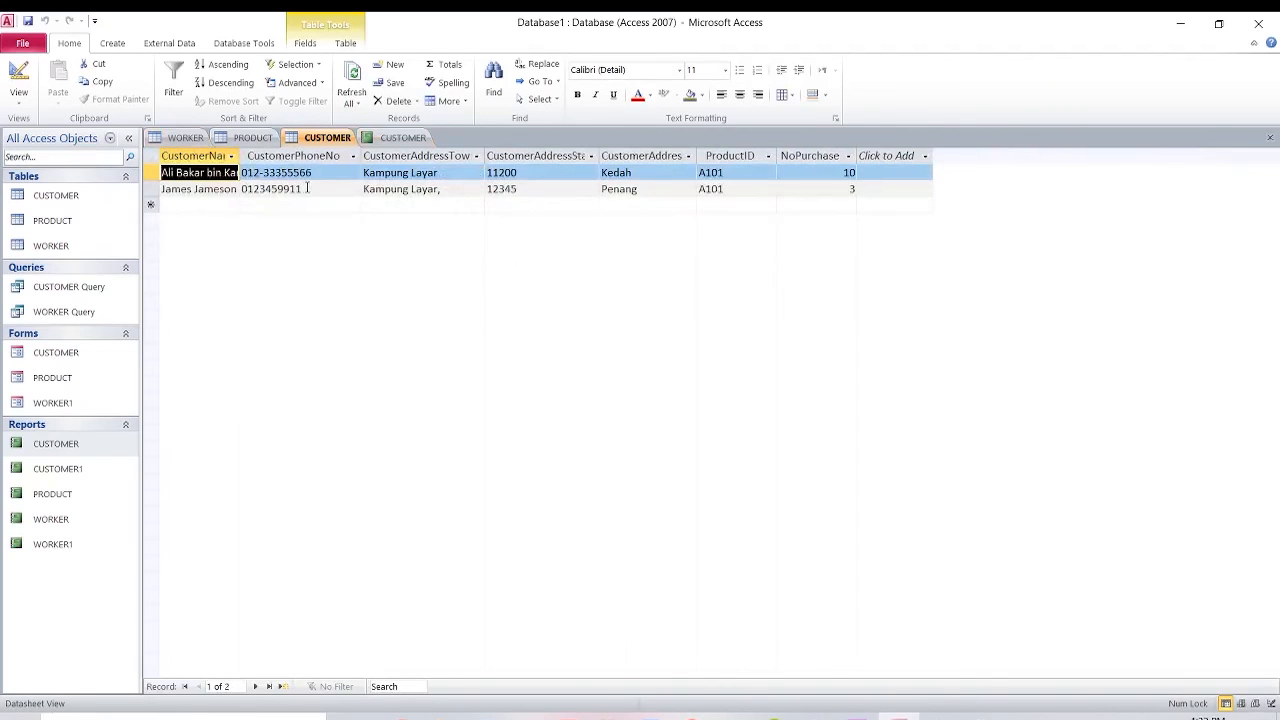
{"action": "left_click", "coordinate": [98, 500]}
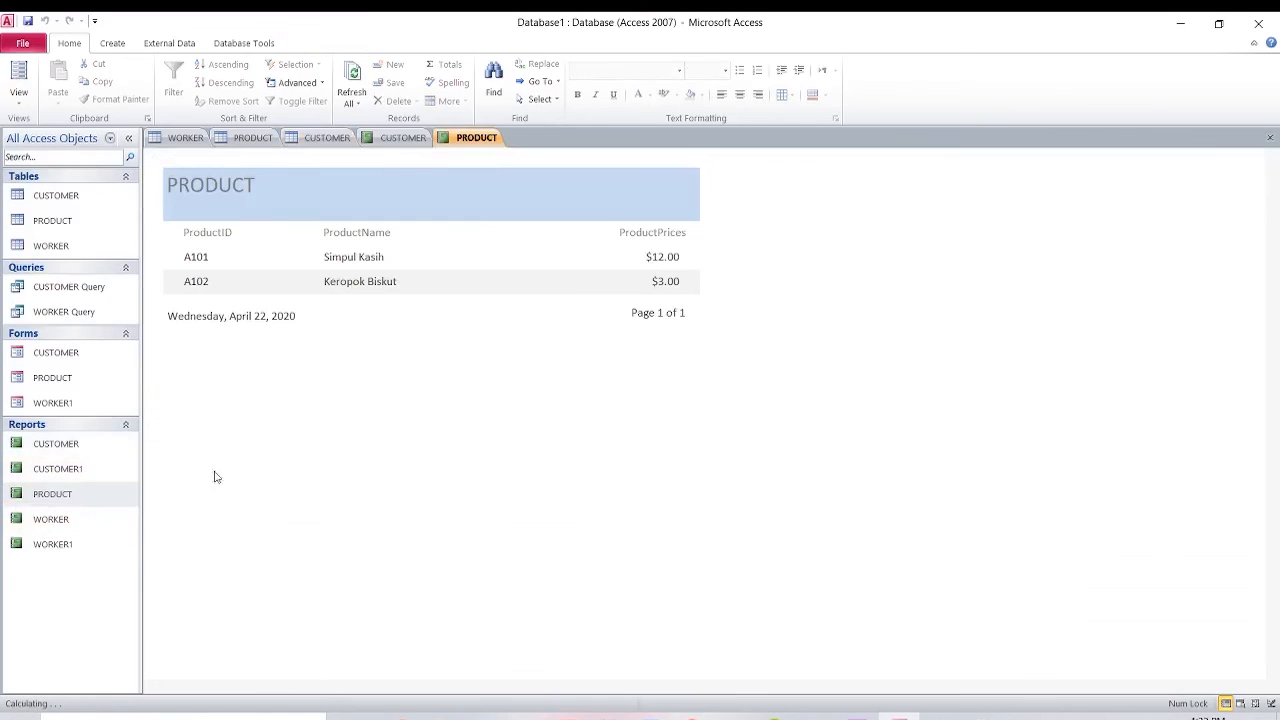
{"action": "left_click", "coordinate": [266, 140]}
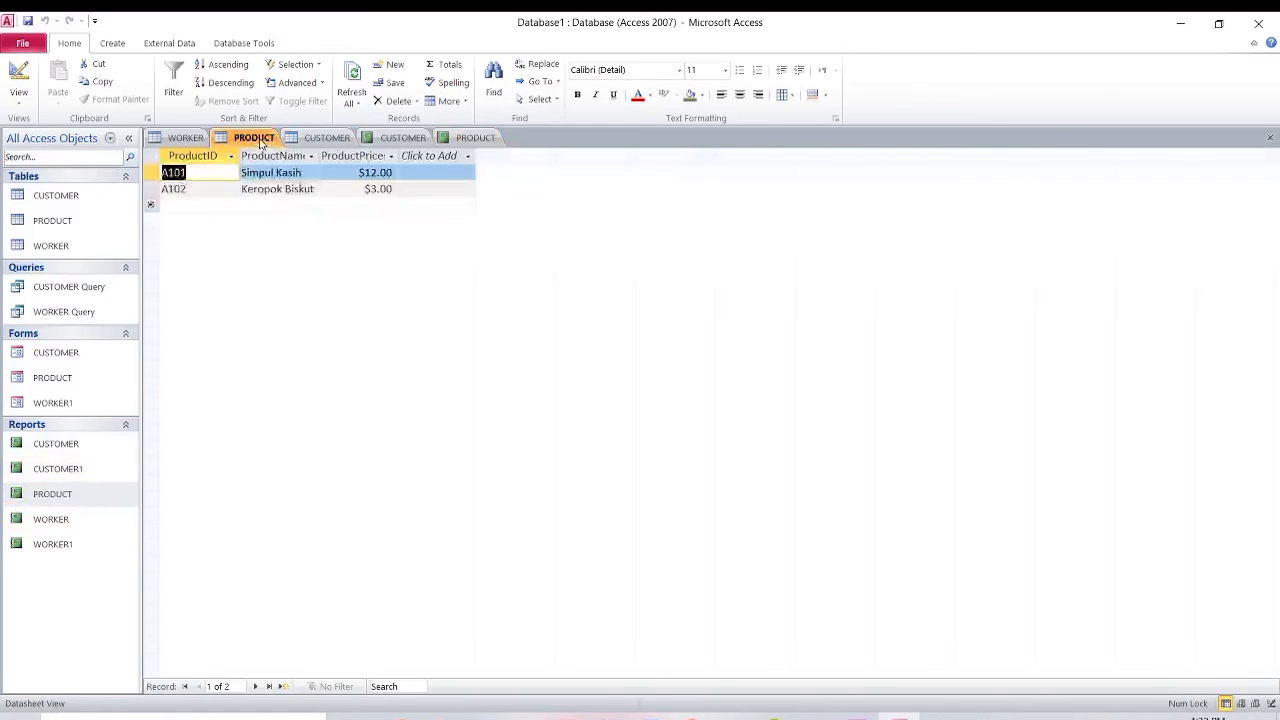
Open the WORKER report and scroll through it, comparing against the WORKER table datasheet.
{"action": "double_click", "coordinate": [114, 535]}
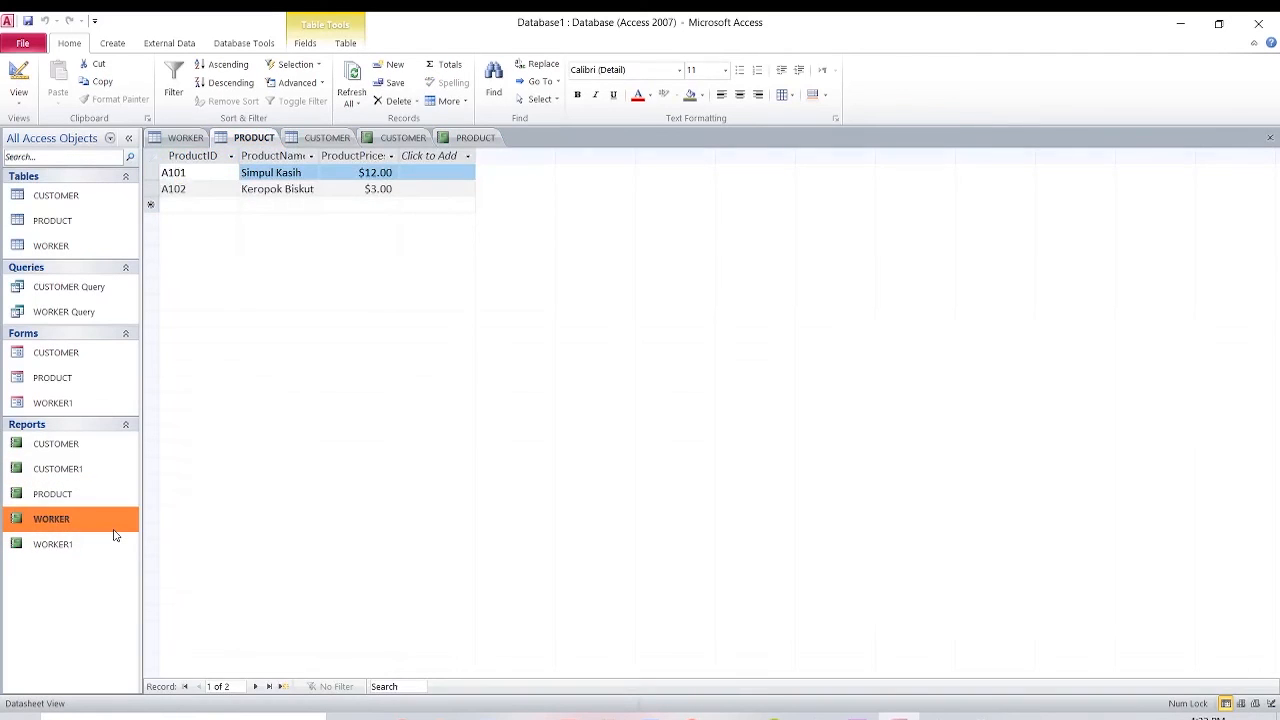
{"action": "scroll", "coordinate": [355, 417], "scroll_direction": "down", "scroll_amount": 2}
{"action": "scroll", "coordinate": [355, 417], "scroll_direction": "down", "scroll_amount": 8}
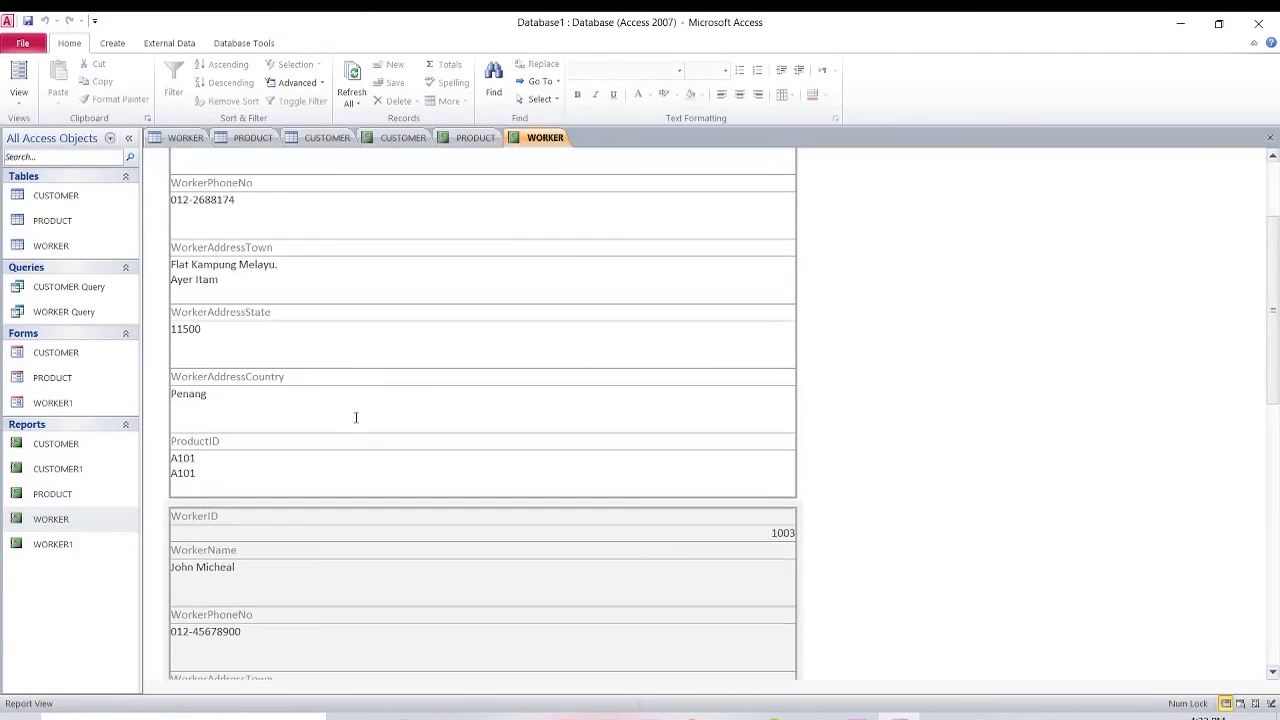
{"action": "scroll", "coordinate": [355, 420], "scroll_direction": "down", "scroll_amount": 8}
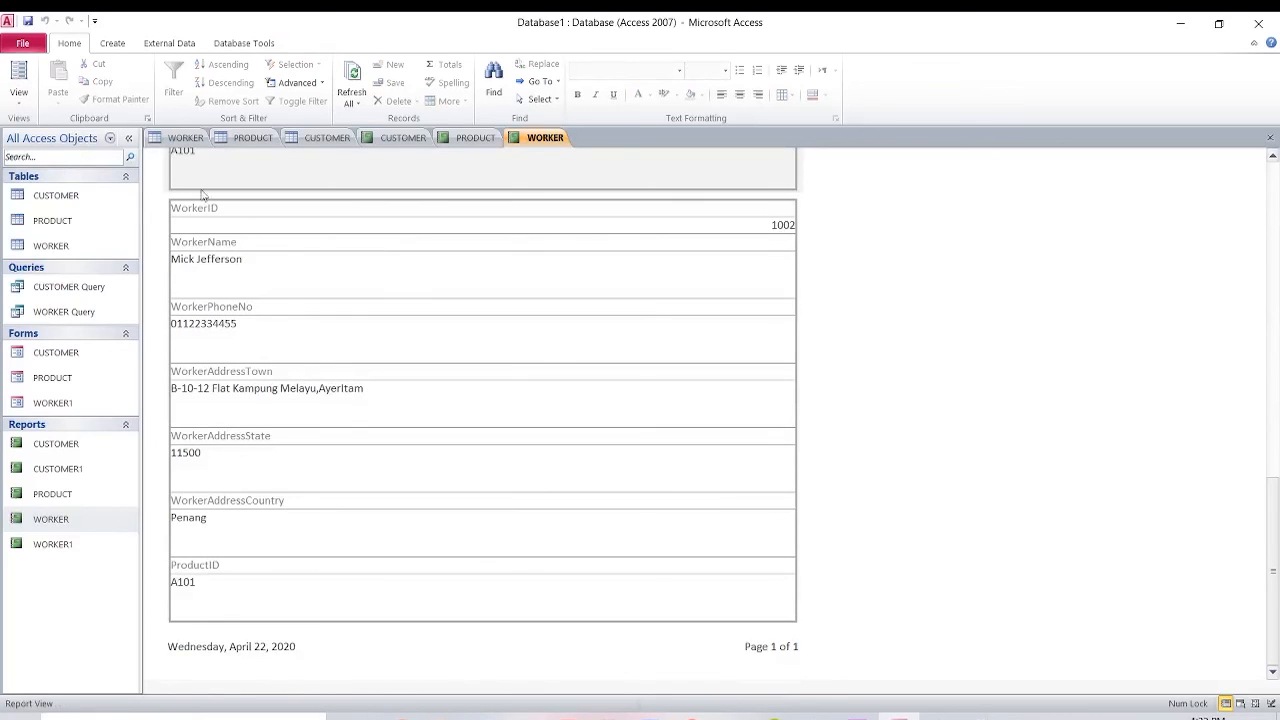
{"action": "left_click", "coordinate": [158, 137]}
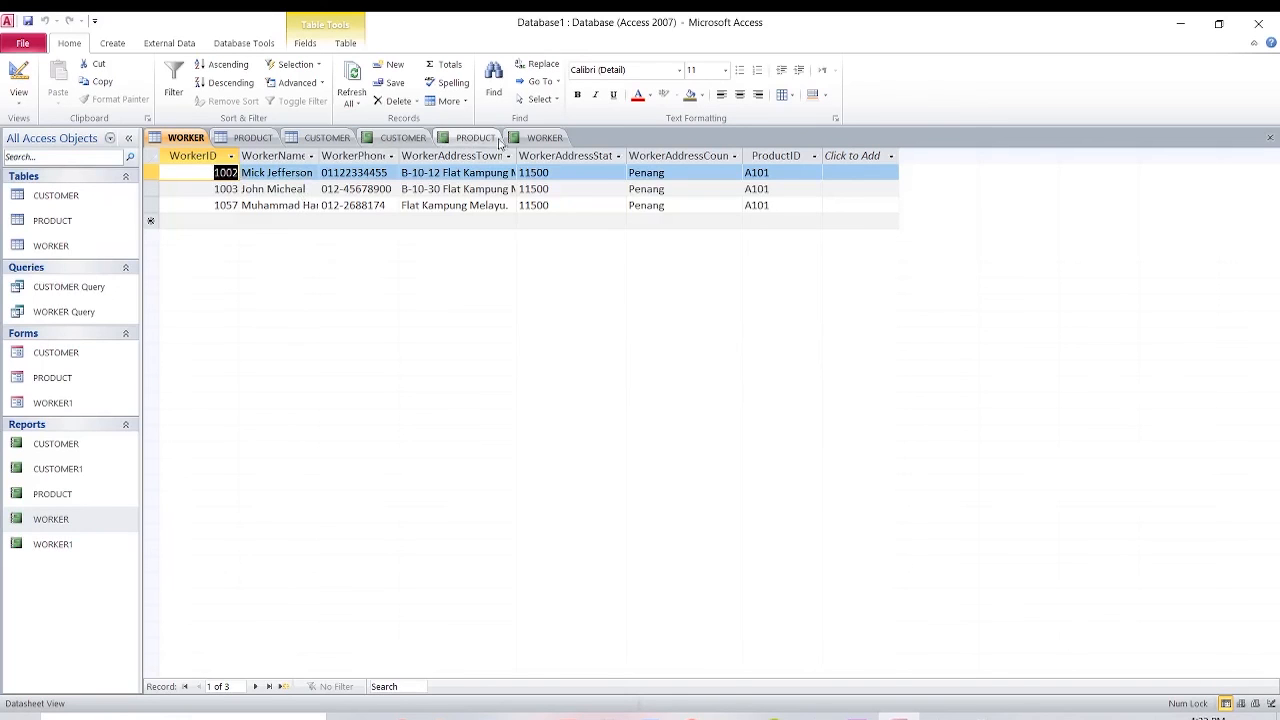
{"action": "left_click", "coordinate": [540, 137]}
{"action": "scroll", "coordinate": [985, 437], "scroll_direction": "up", "scroll_amount": 10}
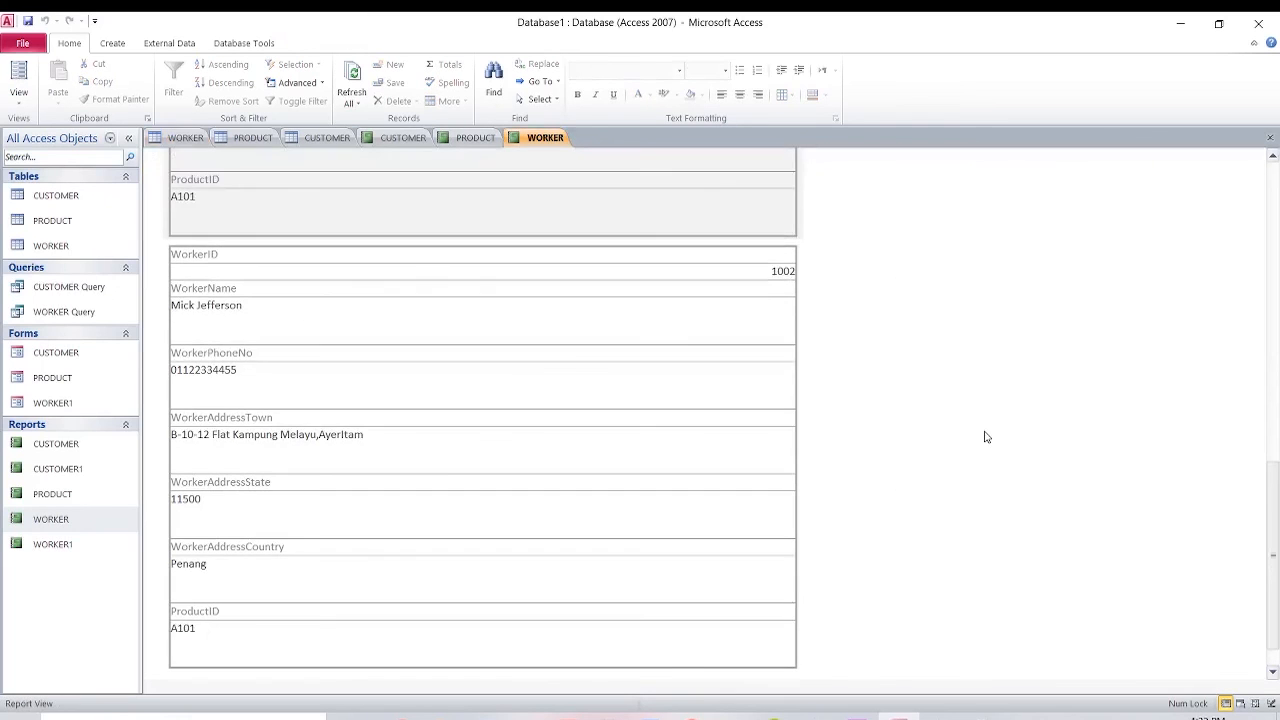
{"action": "scroll", "coordinate": [955, 440], "scroll_direction": "up", "scroll_amount": 8}
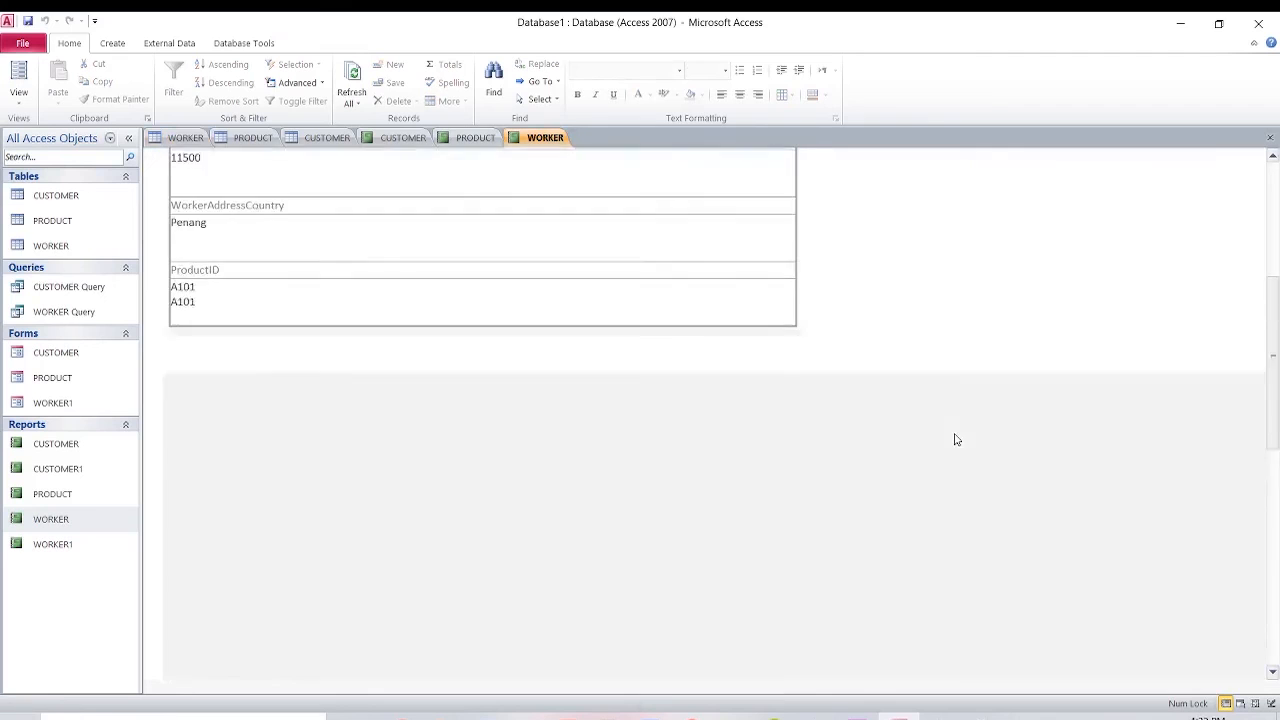
{"action": "scroll", "coordinate": [955, 440], "scroll_direction": "up", "scroll_amount": 1}
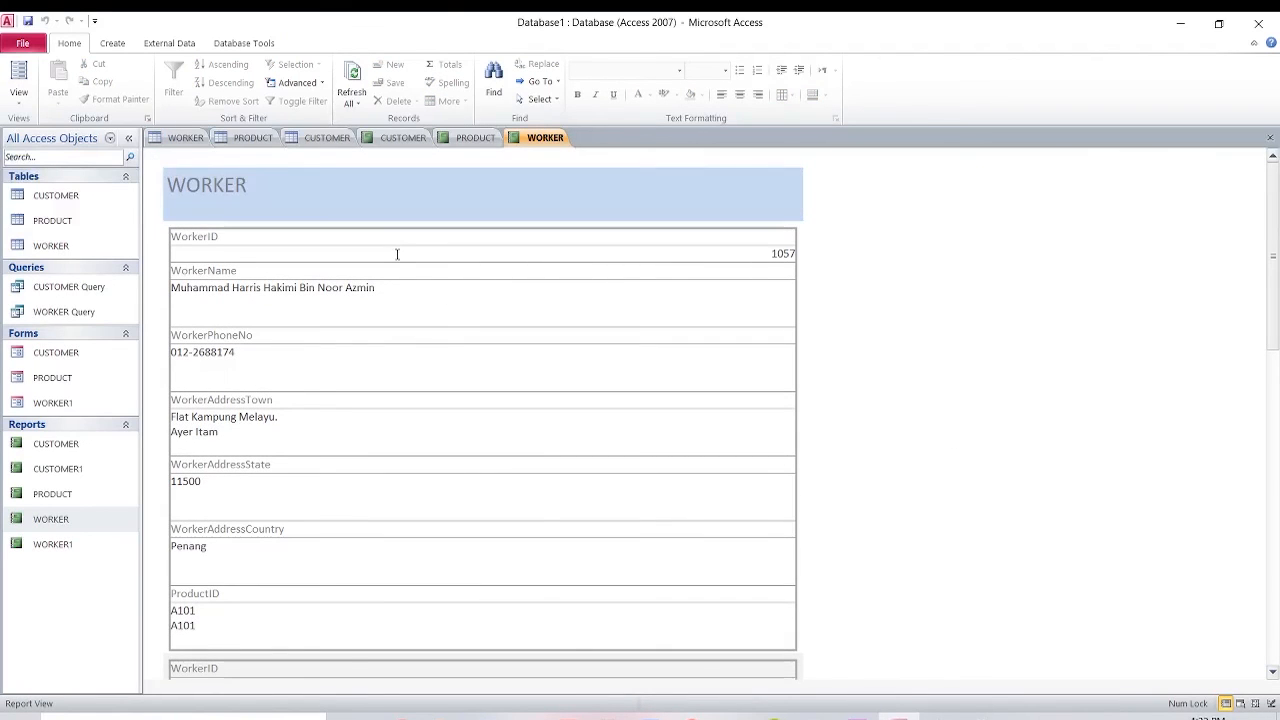
{"action": "scroll", "coordinate": [450, 355], "scroll_direction": "down", "scroll_amount": 2}
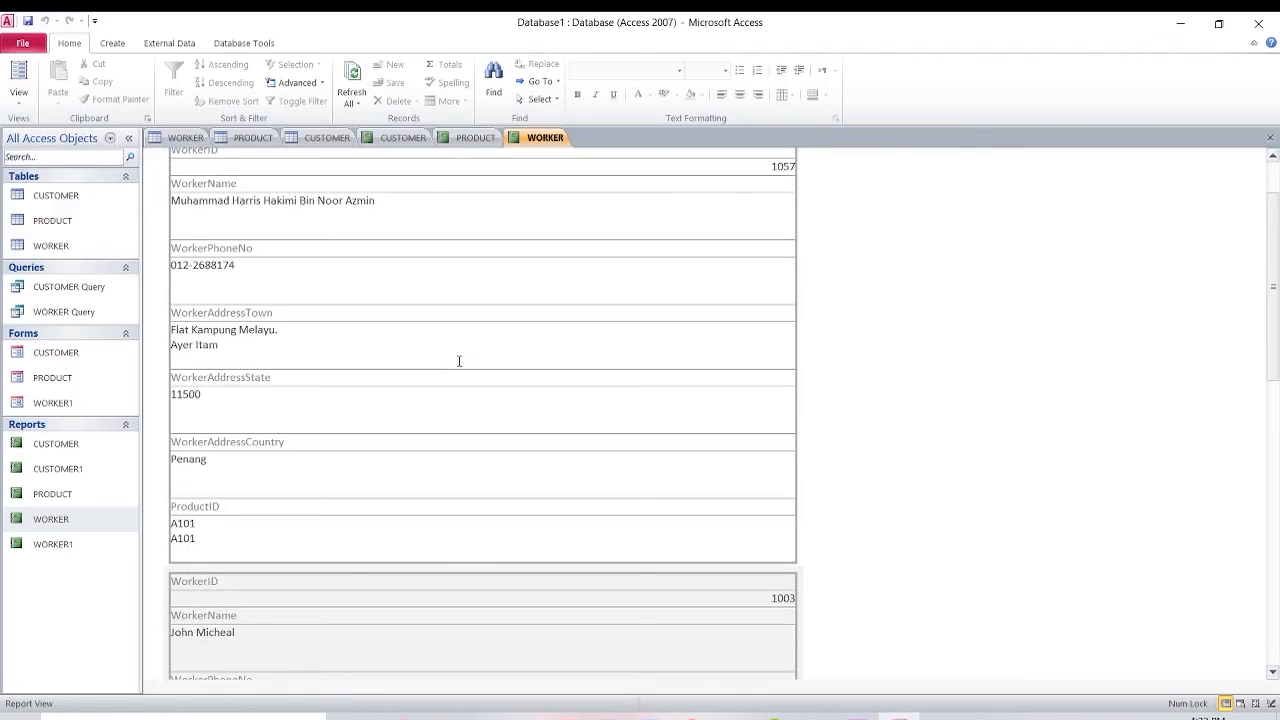
{"action": "scroll", "coordinate": [459, 361], "scroll_direction": "up", "scroll_amount": 2}
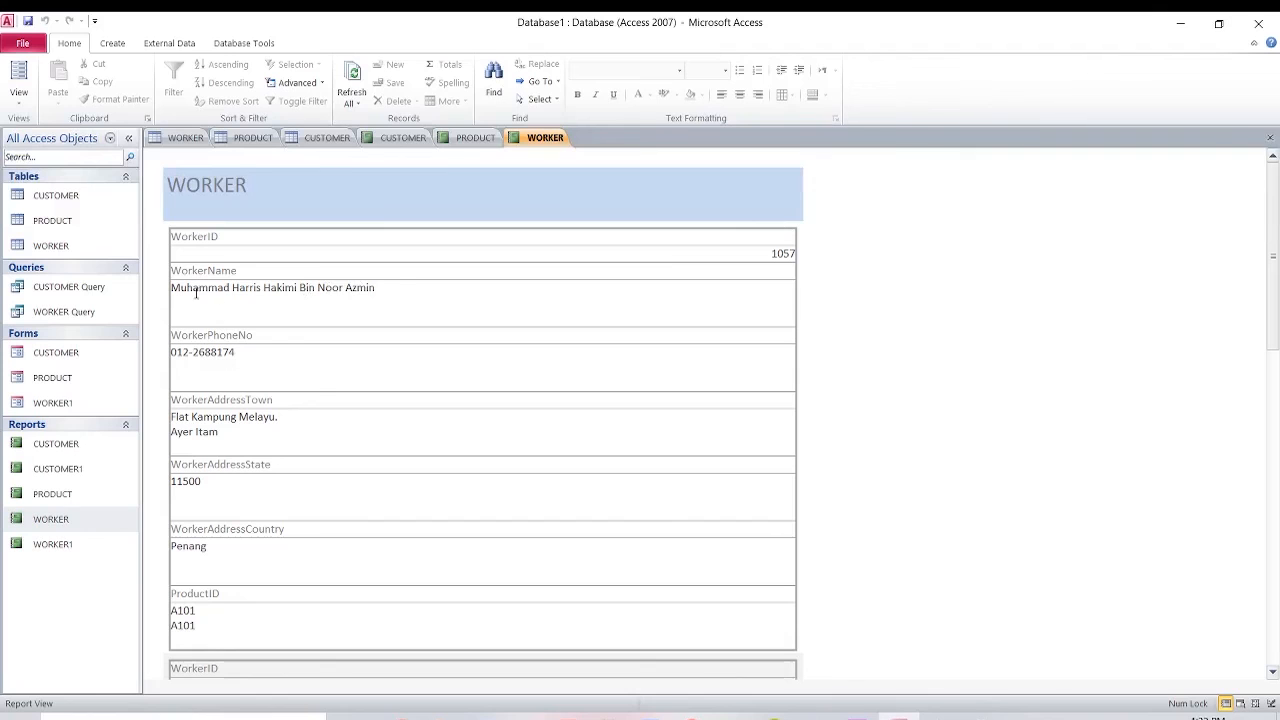
Check worker 1057's table row against the WORKER report, then glance at the PRODUCT and CUSTOMER reports.
{"action": "left_click", "coordinate": [186, 137]}
{"action": "left_click", "coordinate": [263, 206]}
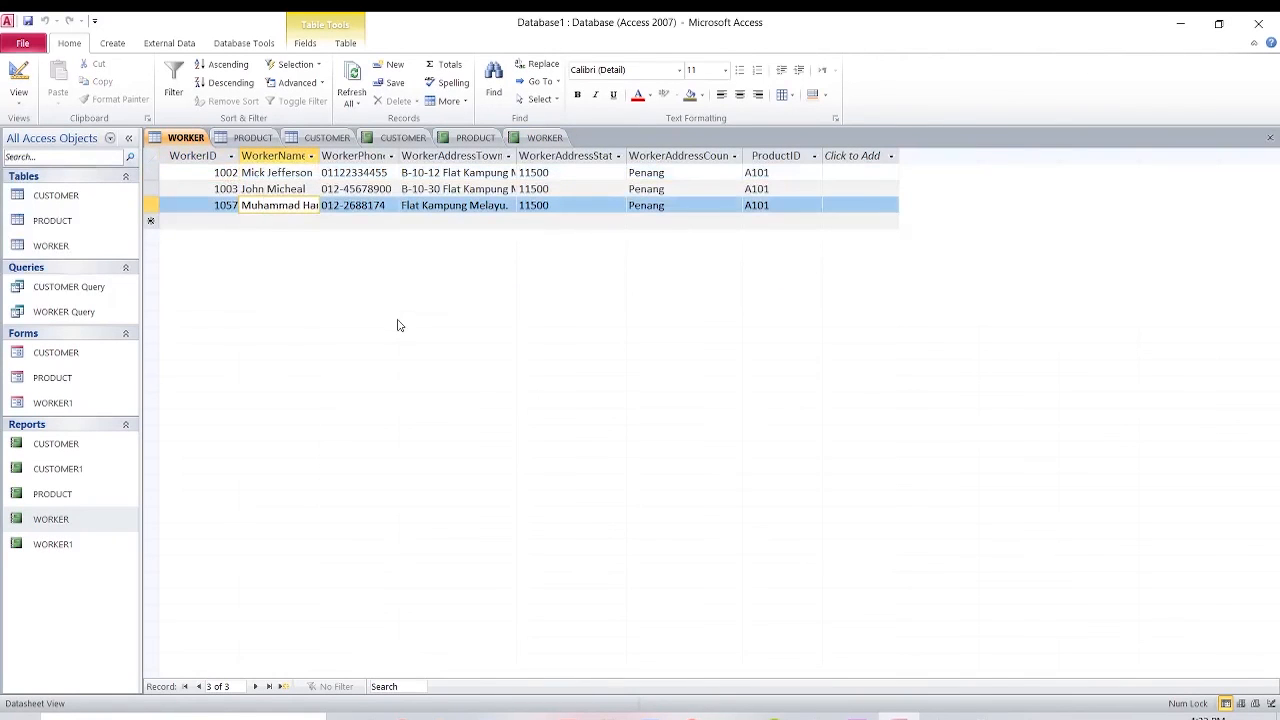
{"action": "left_click", "coordinate": [545, 137]}
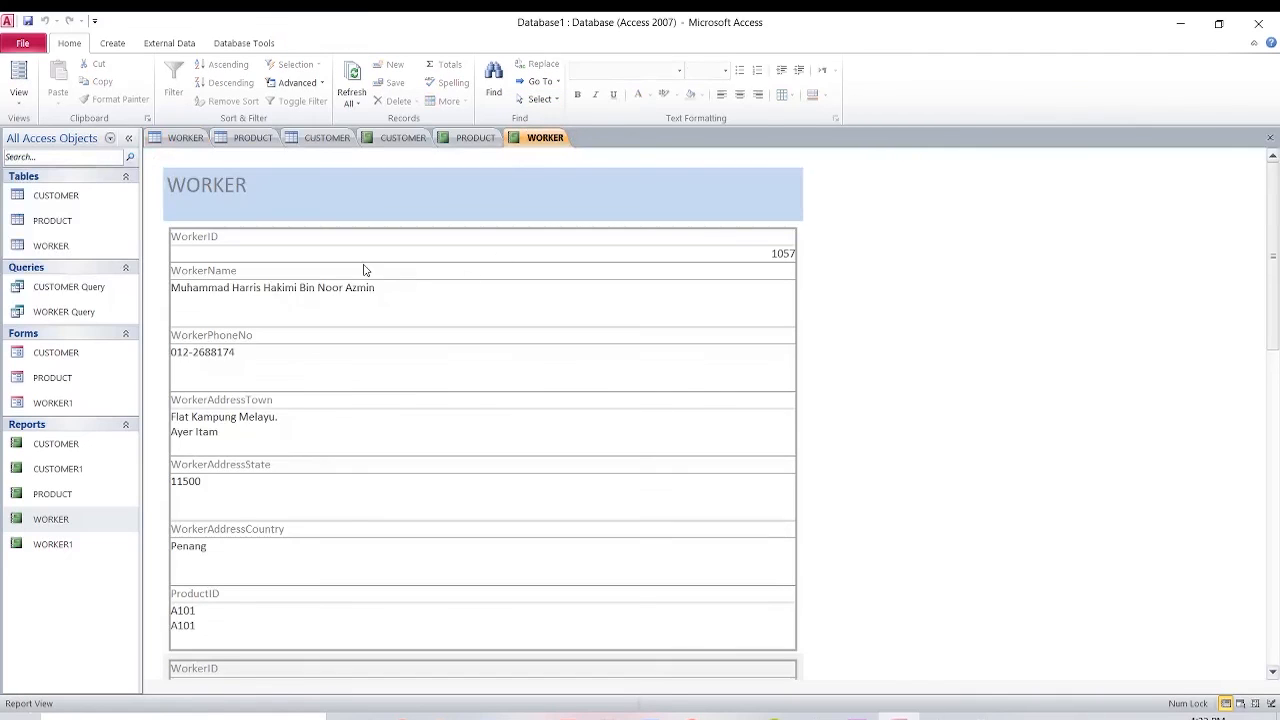
{"action": "scroll", "coordinate": [358, 270], "scroll_direction": "down", "scroll_amount": 5}
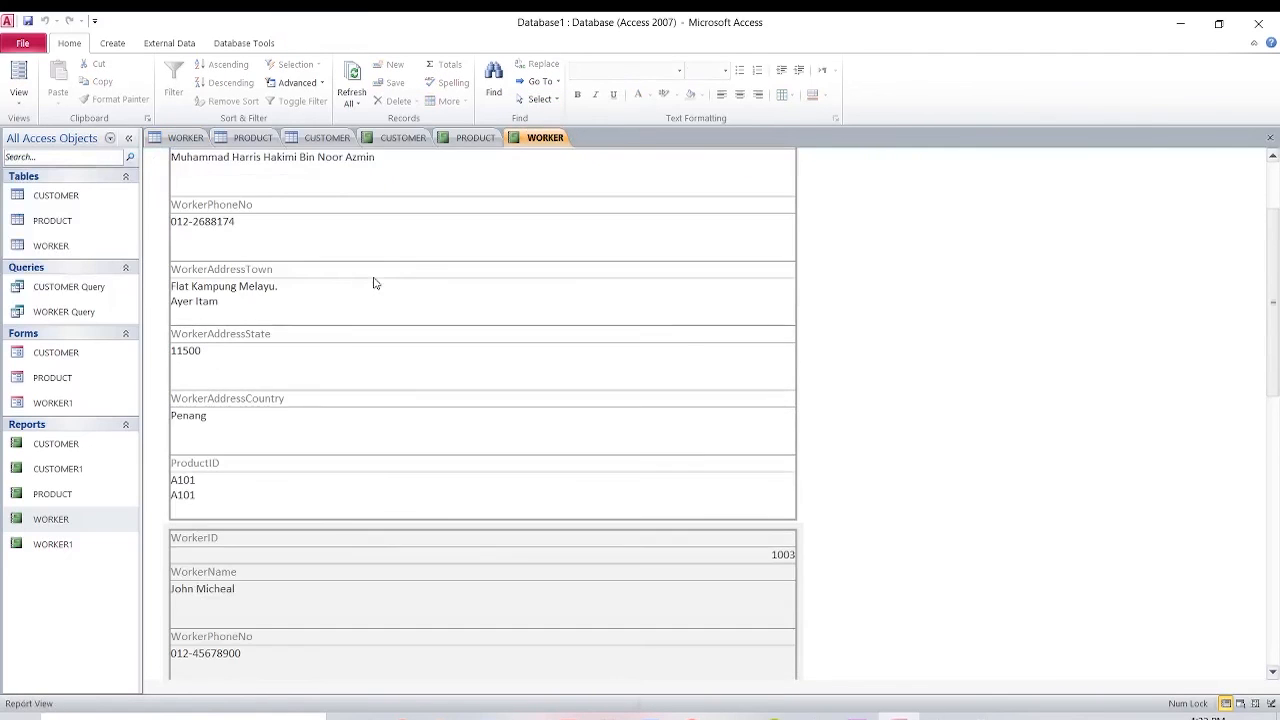
{"action": "scroll", "coordinate": [374, 277], "scroll_direction": "down", "scroll_amount": 2}
{"action": "left_click", "coordinate": [476, 140]}
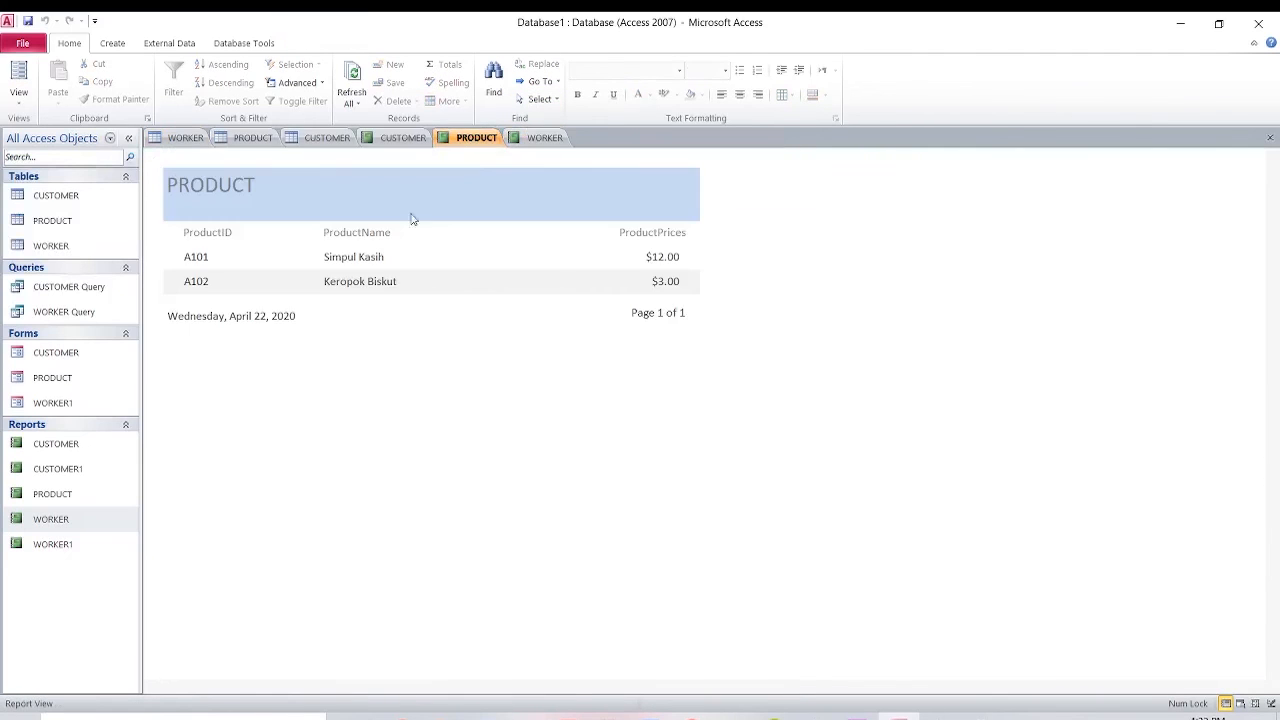
{"action": "left_click", "coordinate": [391, 143]}
{"action": "left_click", "coordinate": [528, 142]}
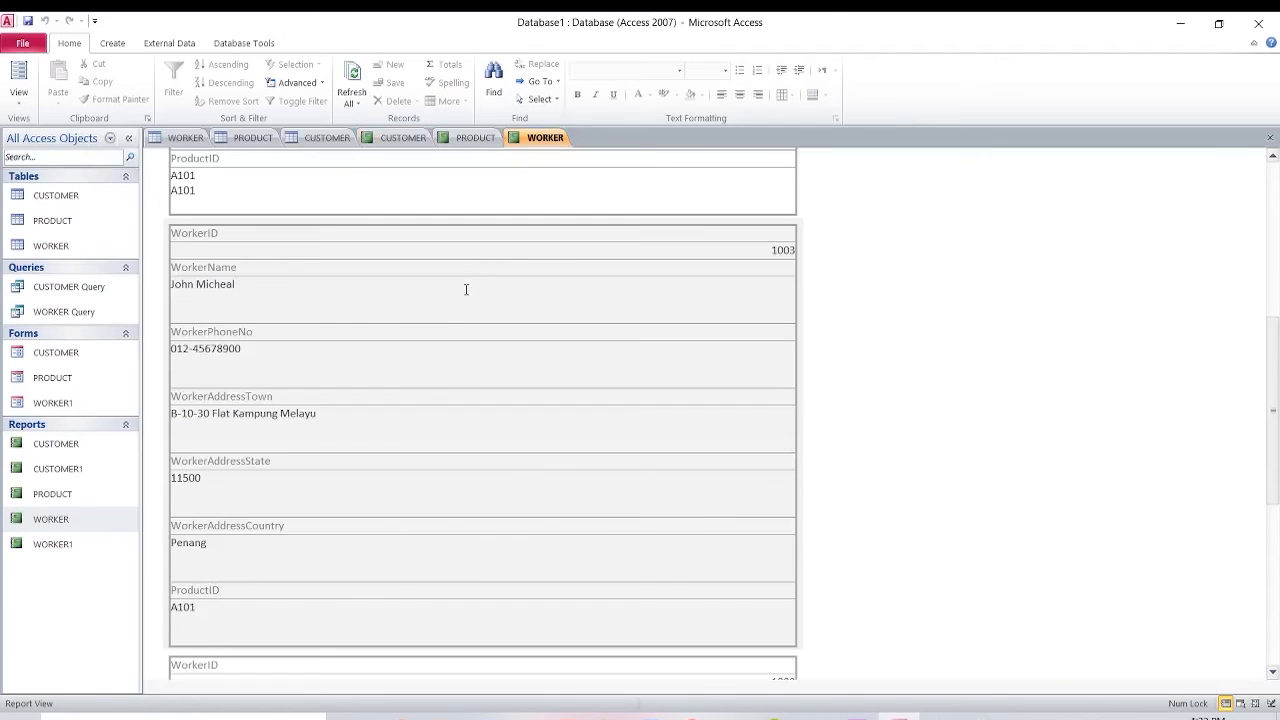